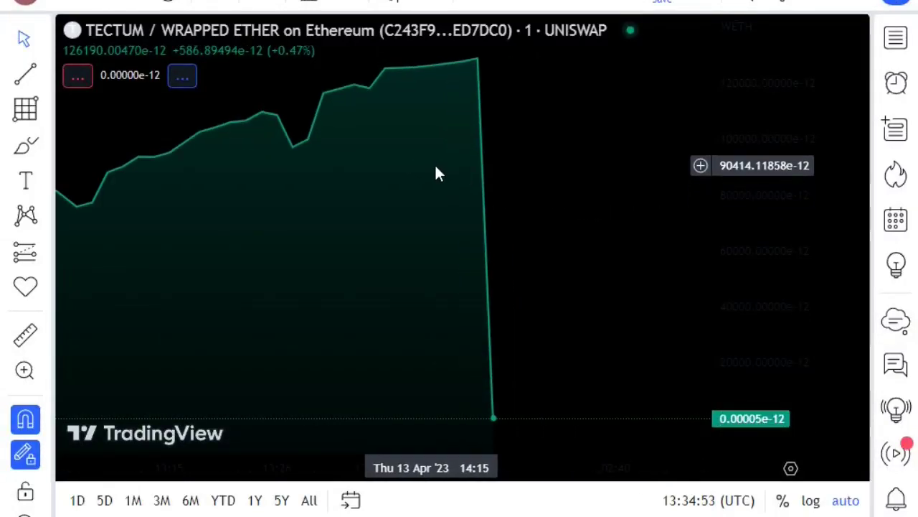
Step: Zoom and pan the TECTUM/WETH chart until the rising 13:01–13:36 stretch fills the view
scroll(436, 174, down, 2)
scroll(399, 213, up, 4)
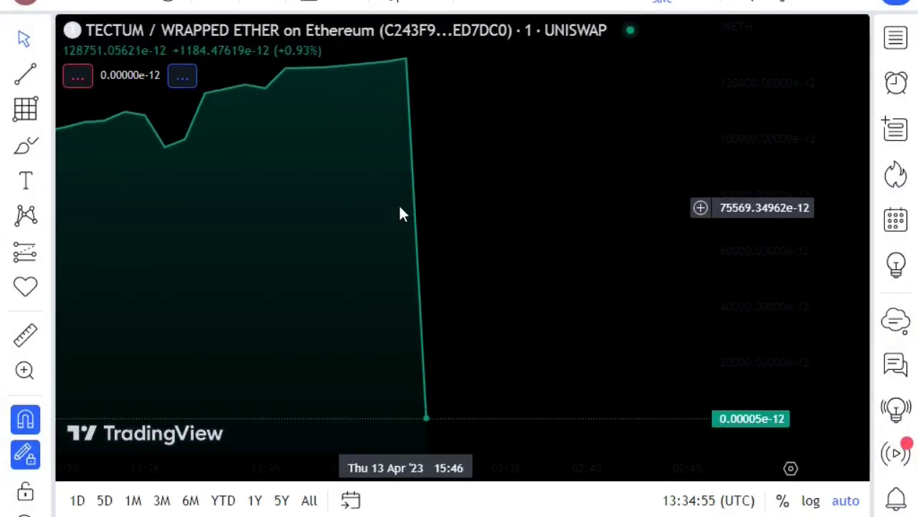
drag(299, 172, 614, 220)
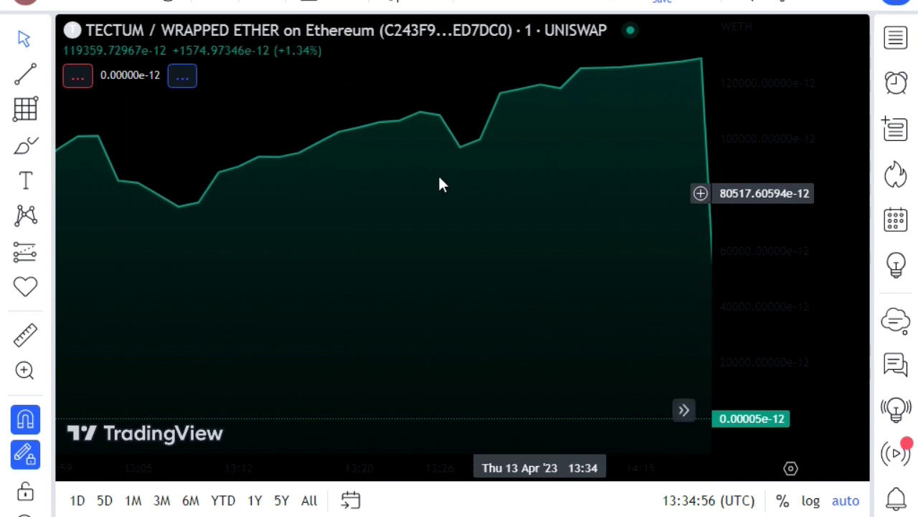
scroll(438, 179, down, 1)
scroll(355, 176, up, 2)
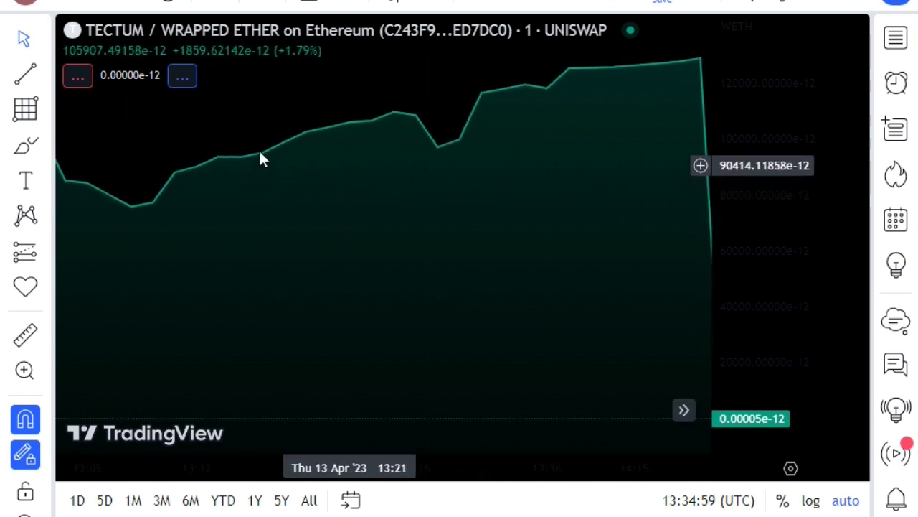
drag(211, 136, 498, 191)
scroll(256, 180, up, 2)
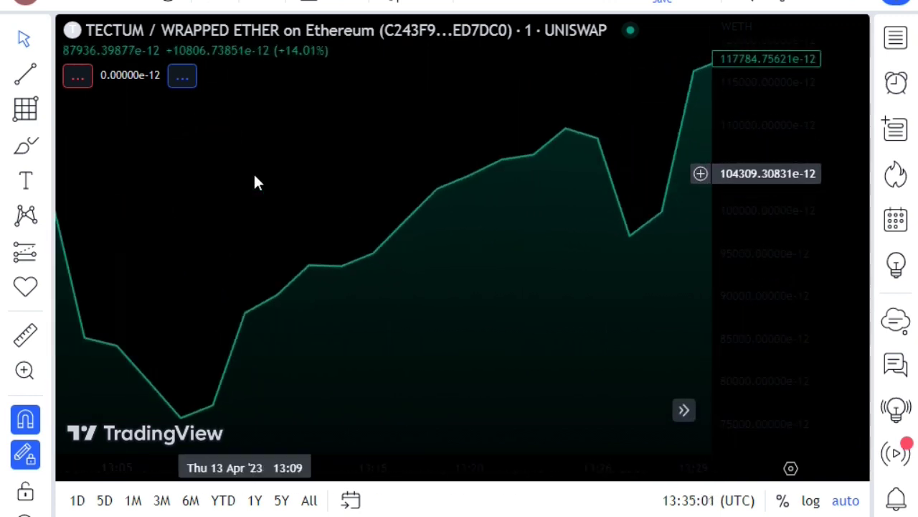
scroll(266, 188, up, 2)
drag(627, 199, 457, 177)
scroll(457, 176, down, 2)
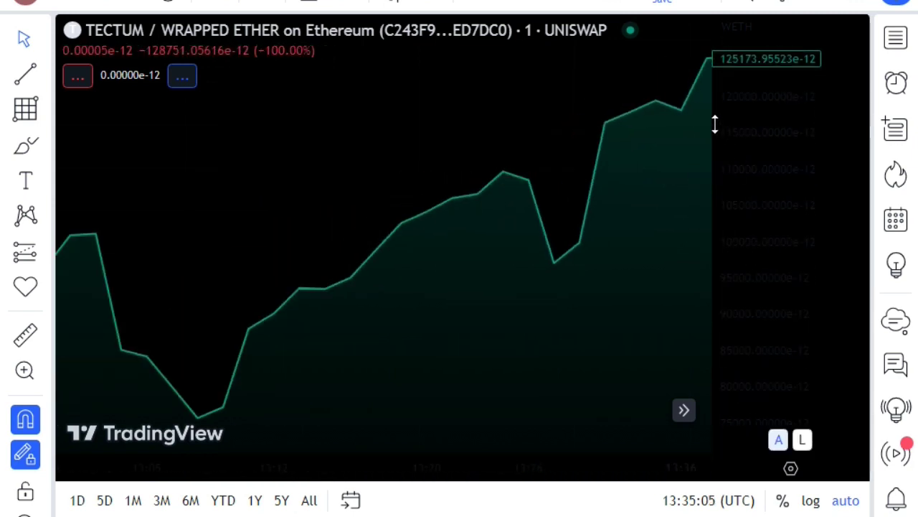
click(26, 73)
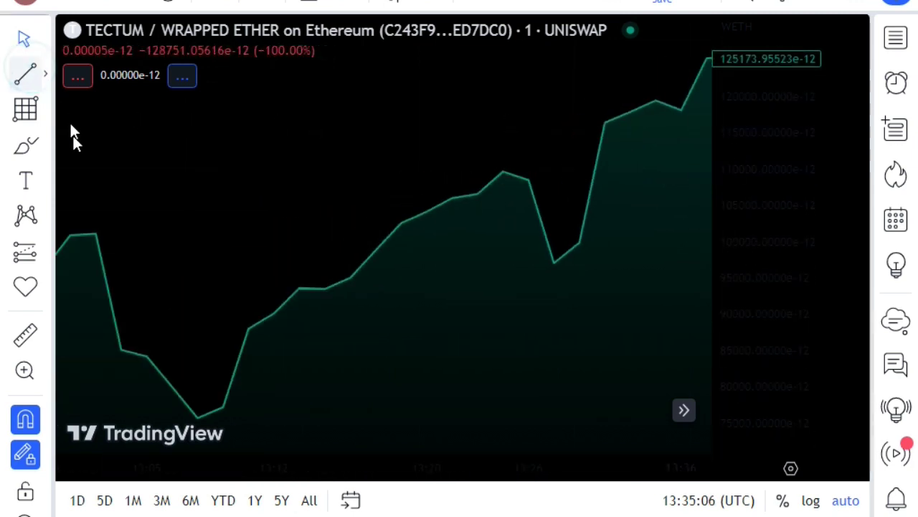
Step: Draw a short trend line across the early peak and change its colour to blue
click(68, 233)
click(96, 232)
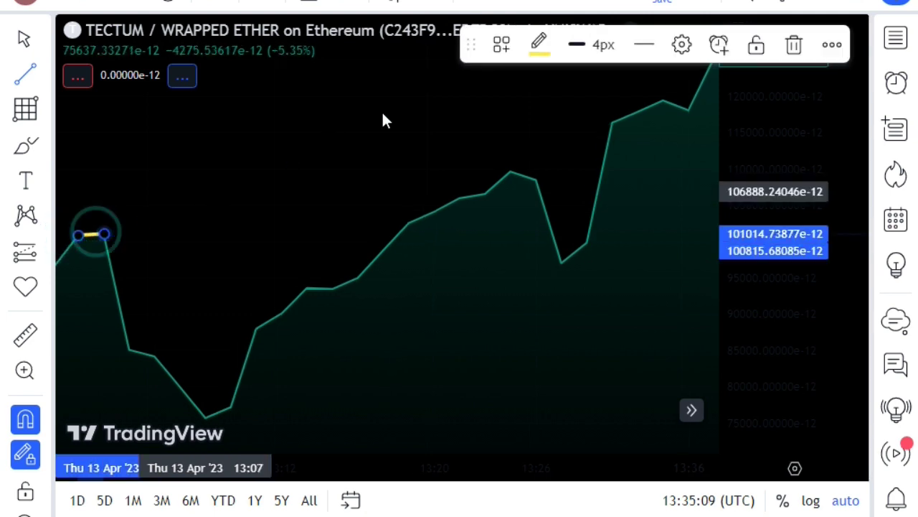
click(544, 43)
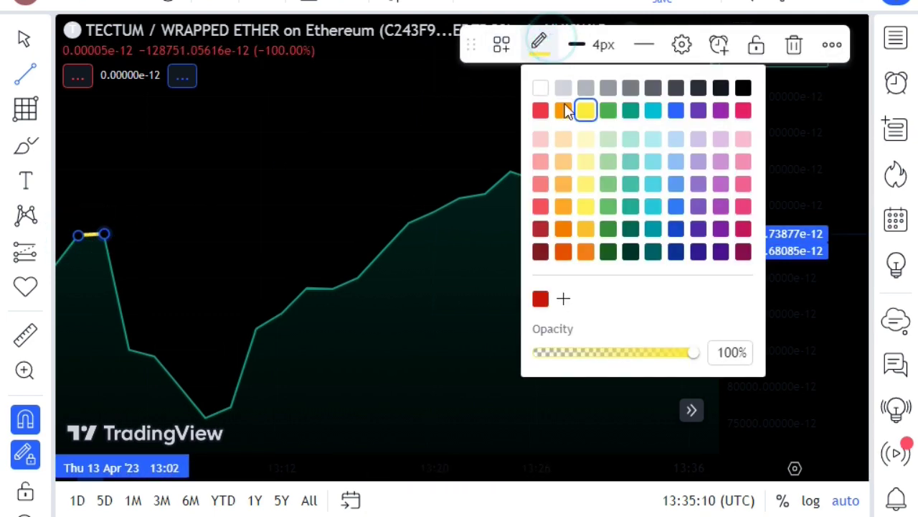
click(676, 110)
Step: Trace the blue line down from the early peak to the chart's low and back up the rise
click(104, 235)
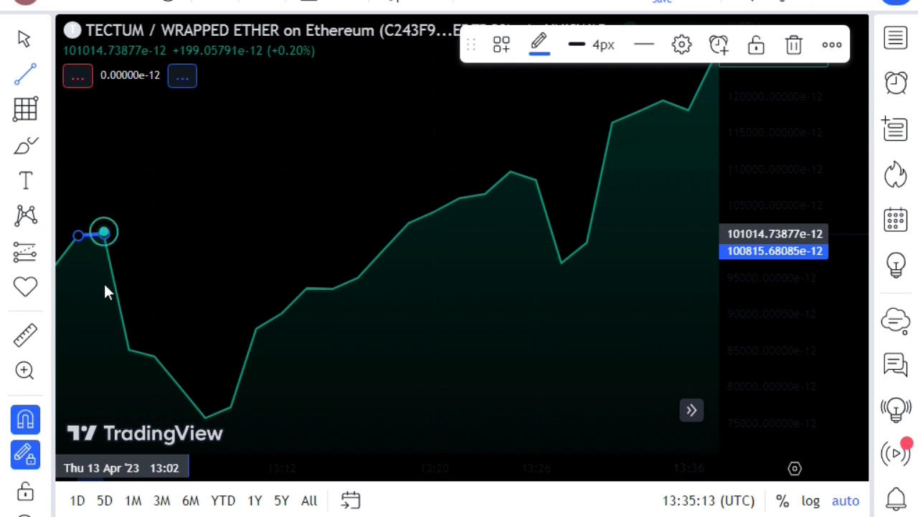
click(131, 348)
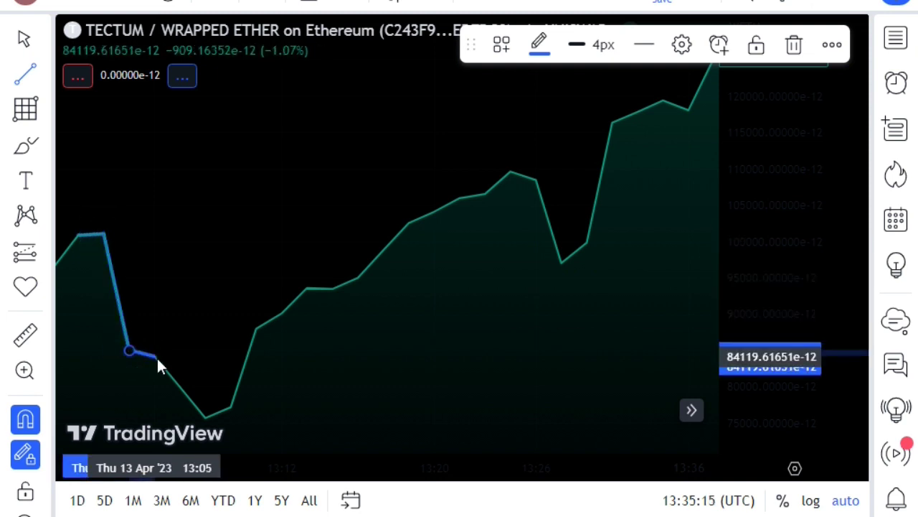
click(157, 356)
click(206, 418)
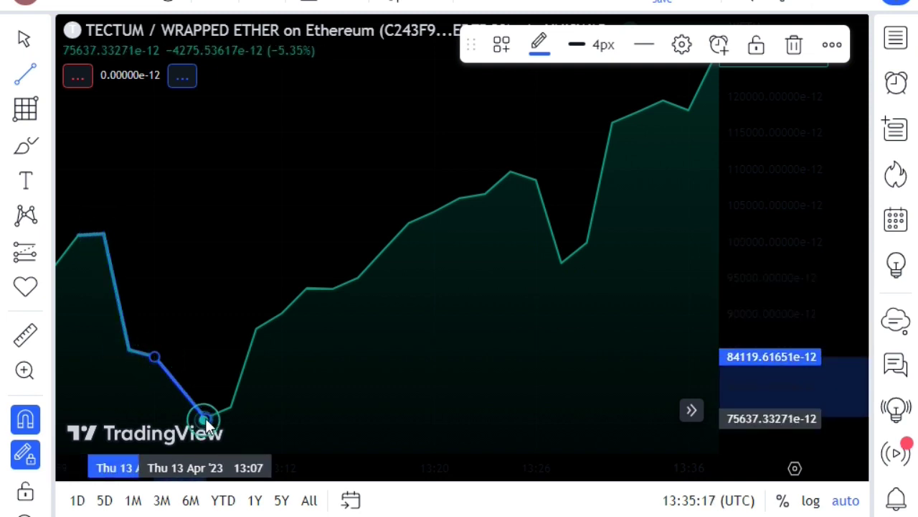
click(234, 409)
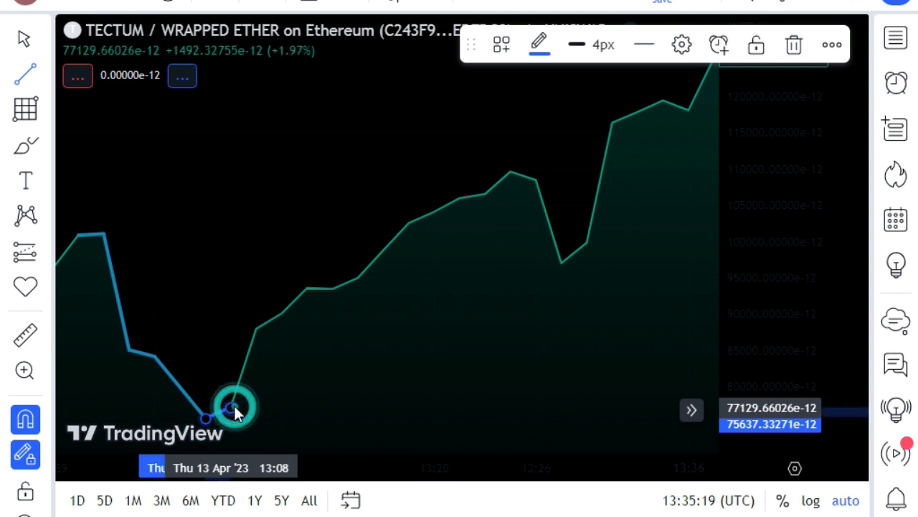
click(255, 329)
click(284, 313)
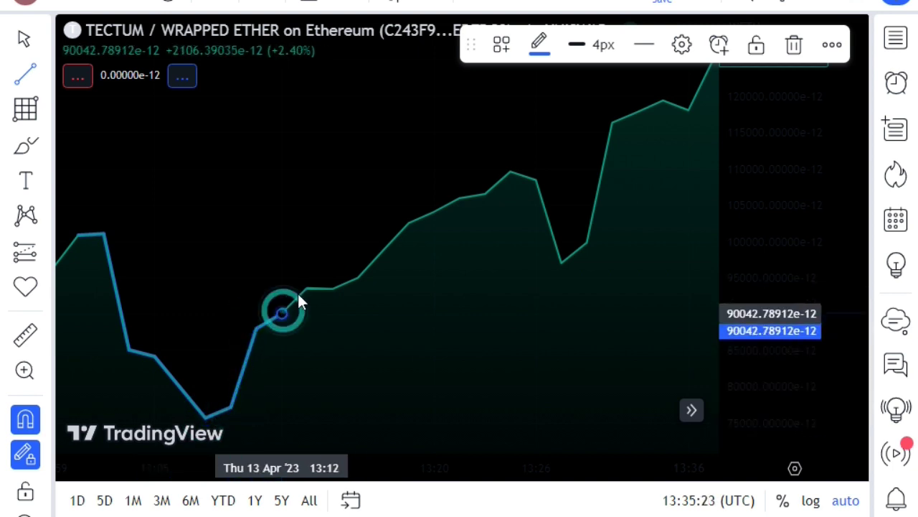
click(307, 289)
click(333, 289)
click(350, 283)
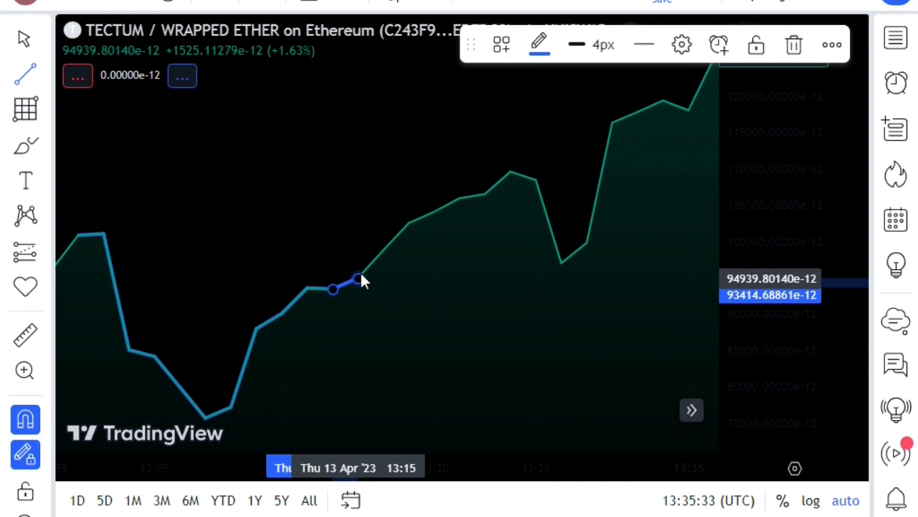
Step: Continue the blue trace up the climb to the peak near 13:24
click(358, 278)
click(408, 224)
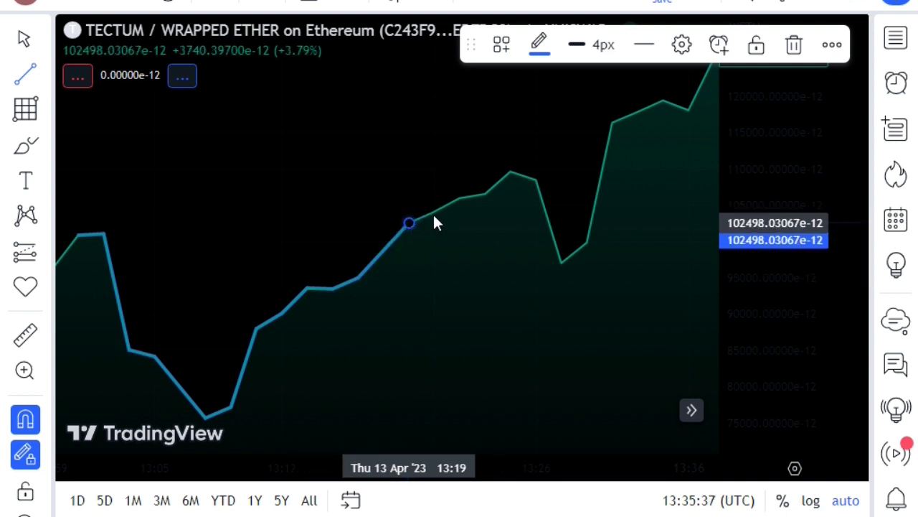
click(434, 212)
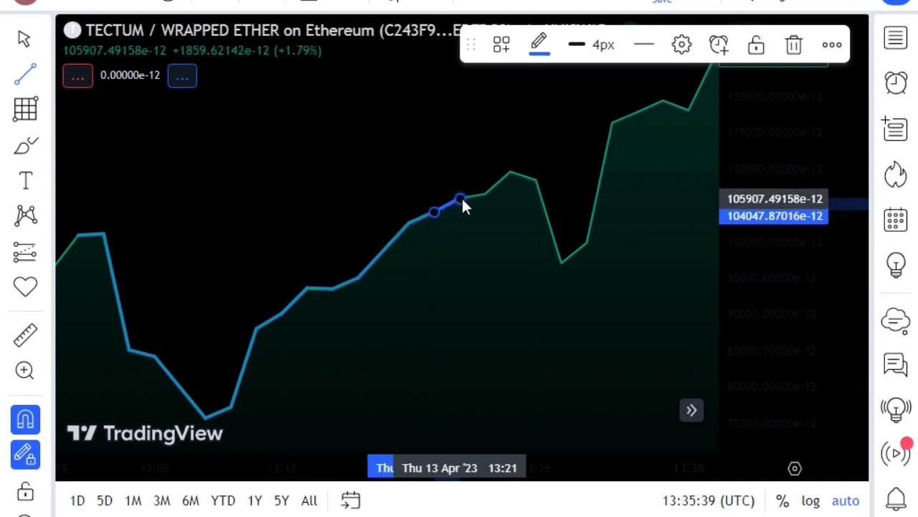
click(462, 198)
click(485, 194)
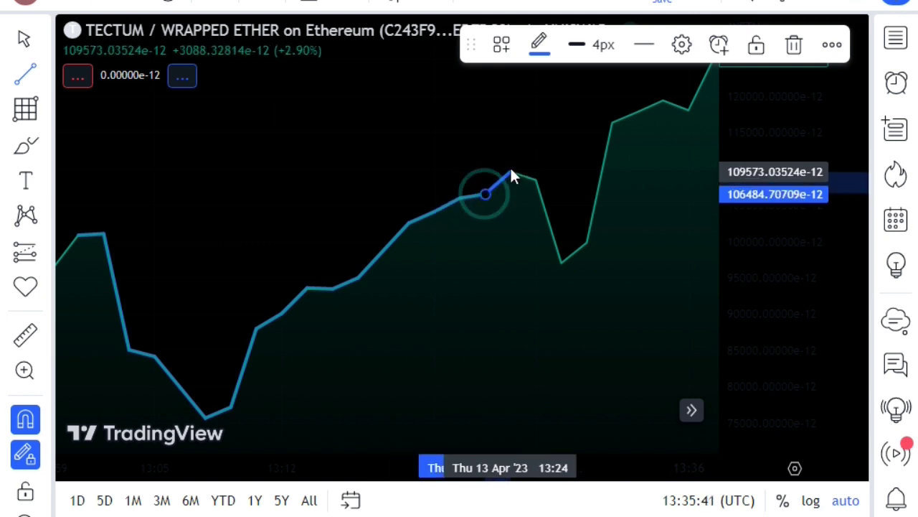
click(511, 173)
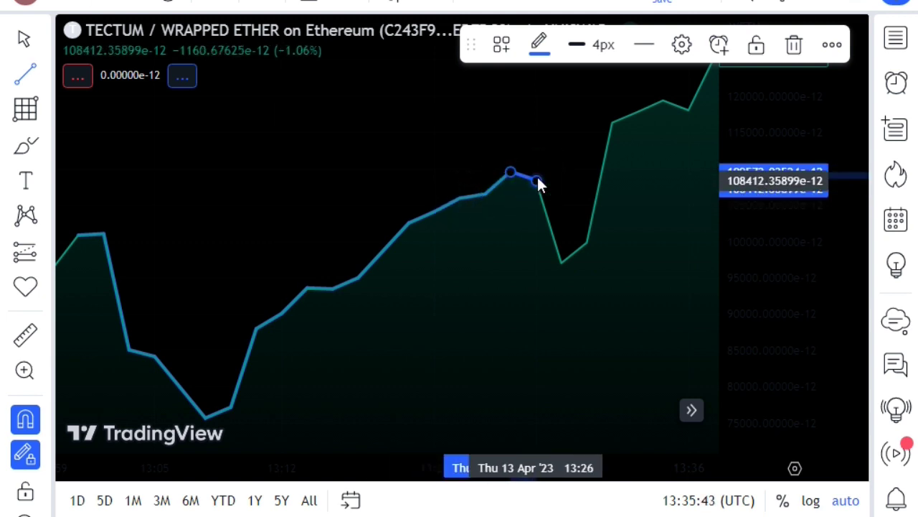
Step: Trace down into the dip, up the steep climb past the 13:34 high, ending at the latest high
click(538, 177)
click(561, 263)
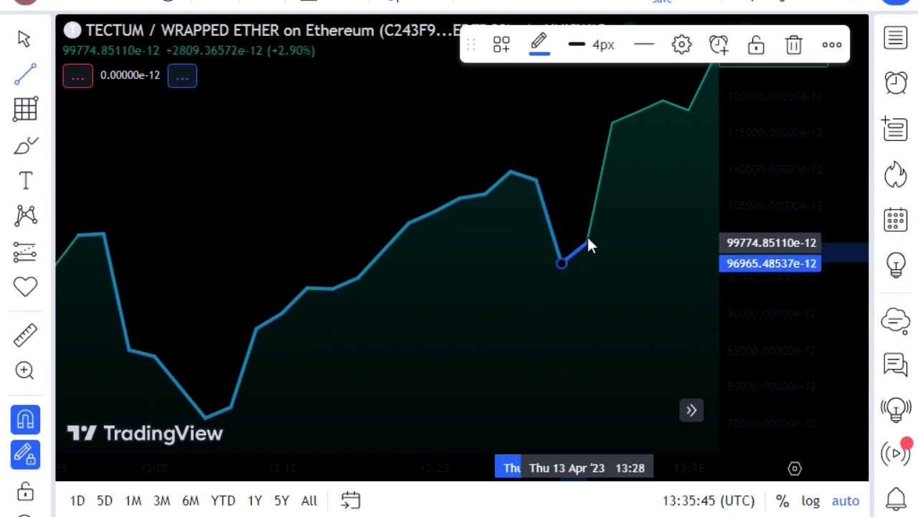
click(587, 243)
click(612, 124)
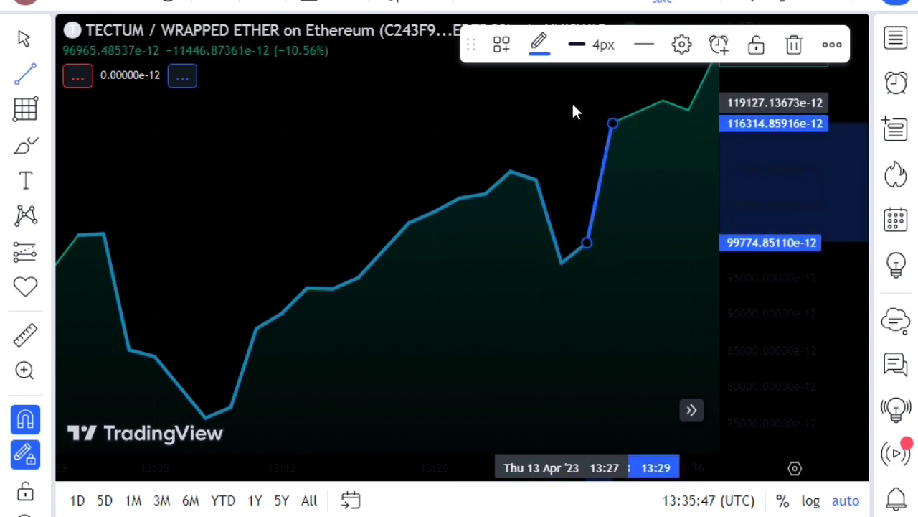
click(663, 100)
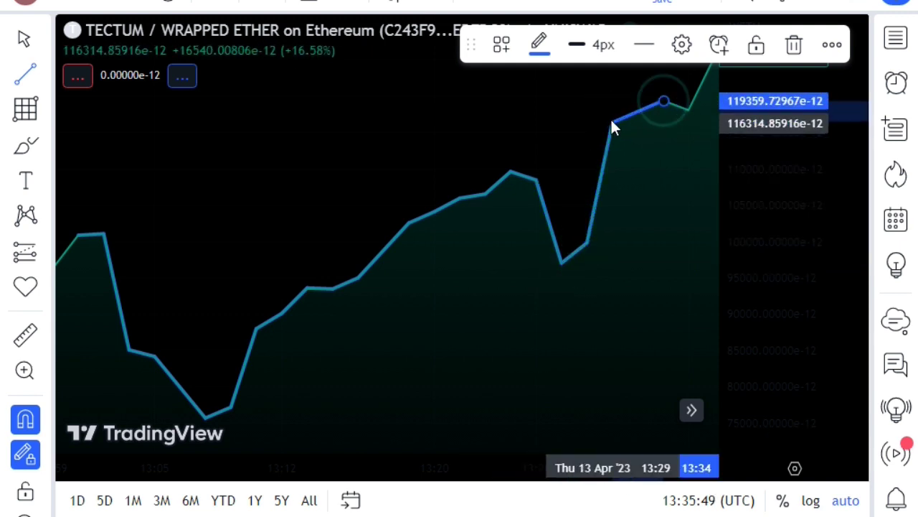
click(611, 122)
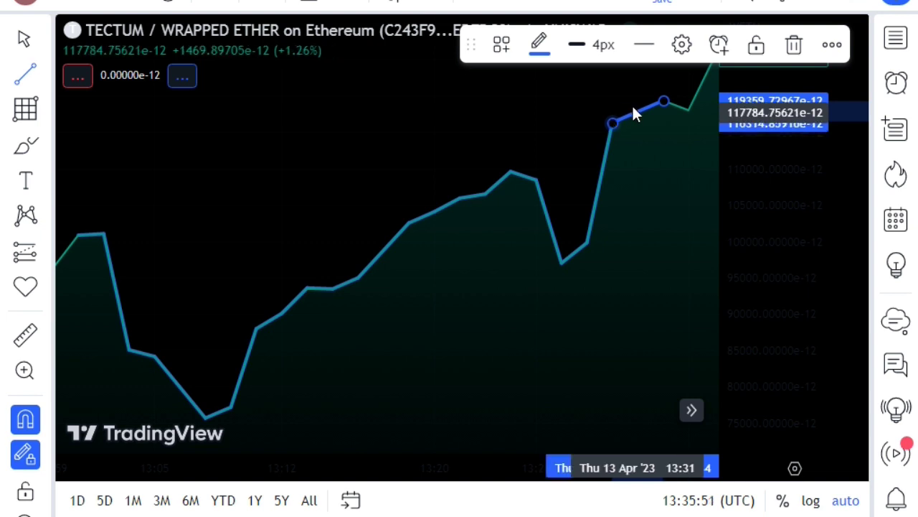
click(665, 97)
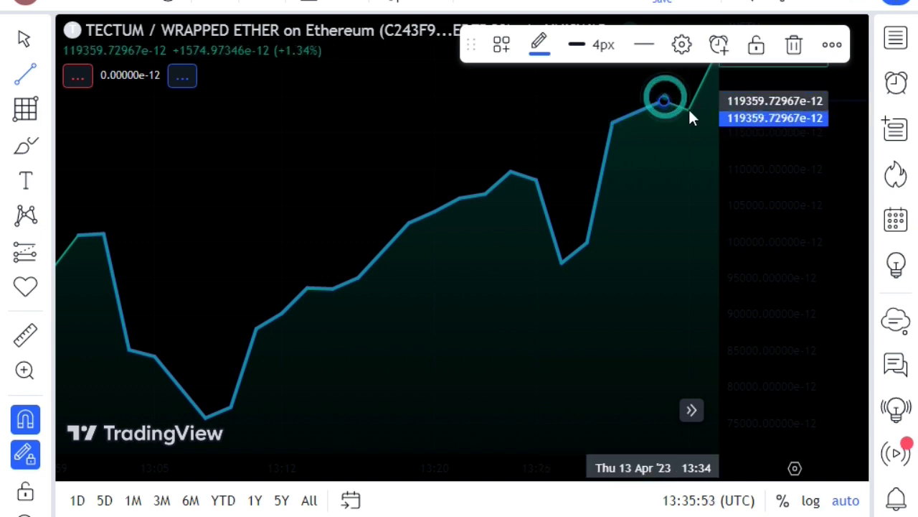
click(706, 69)
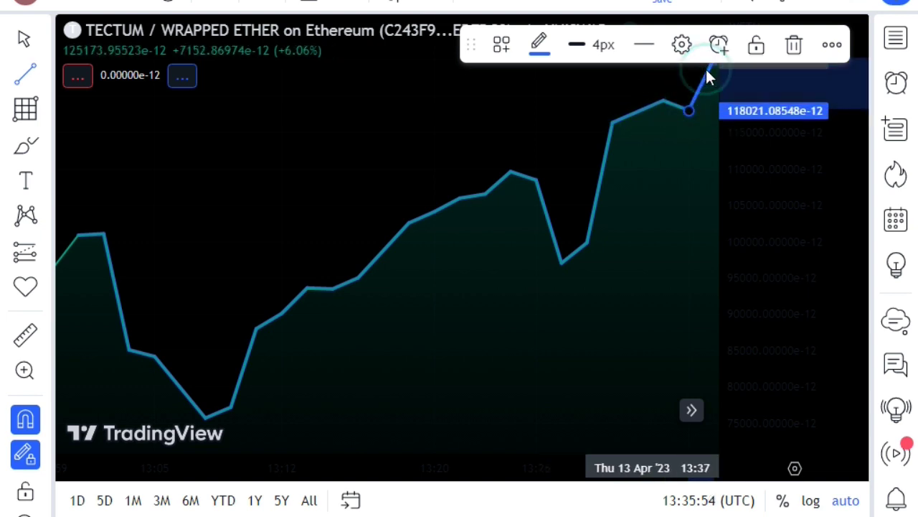
click(47, 146)
click(89, 106)
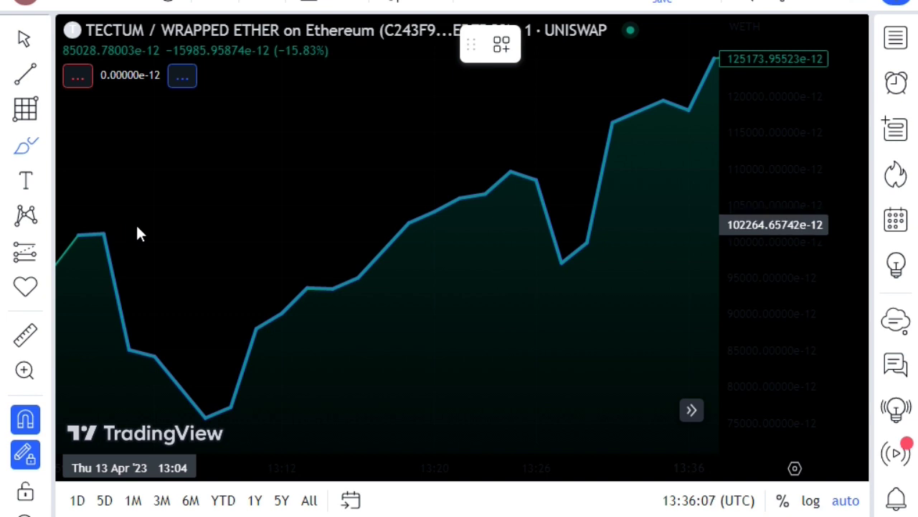
Step: Circle the early peak, the lowest point and the small dip on the rise in yellow
mouse_move(130, 221)
mouse_down()
mouse_move(88, 208)
mouse_move(79, 287)
mouse_move(104, 236)
mouse_move(132, 223)
mouse_up()
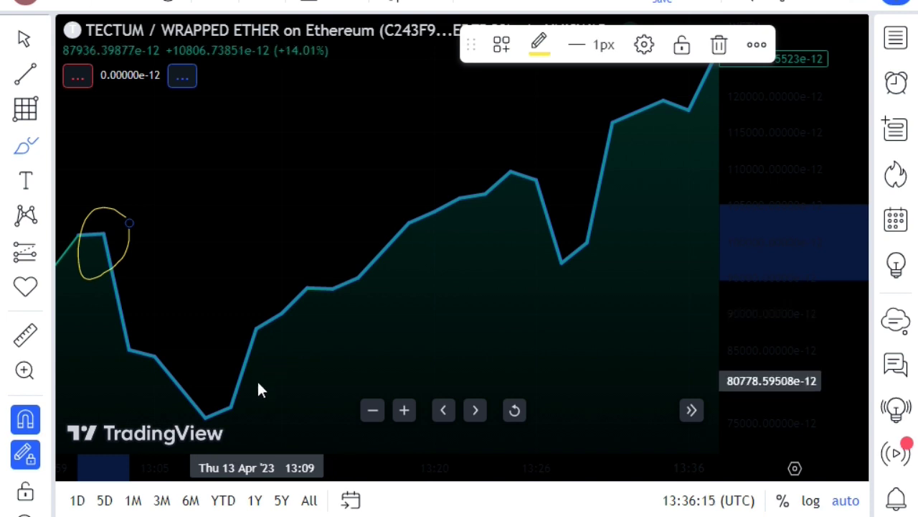
mouse_move(254, 385)
mouse_down()
mouse_move(172, 420)
mouse_move(230, 446)
mouse_move(253, 388)
mouse_up()
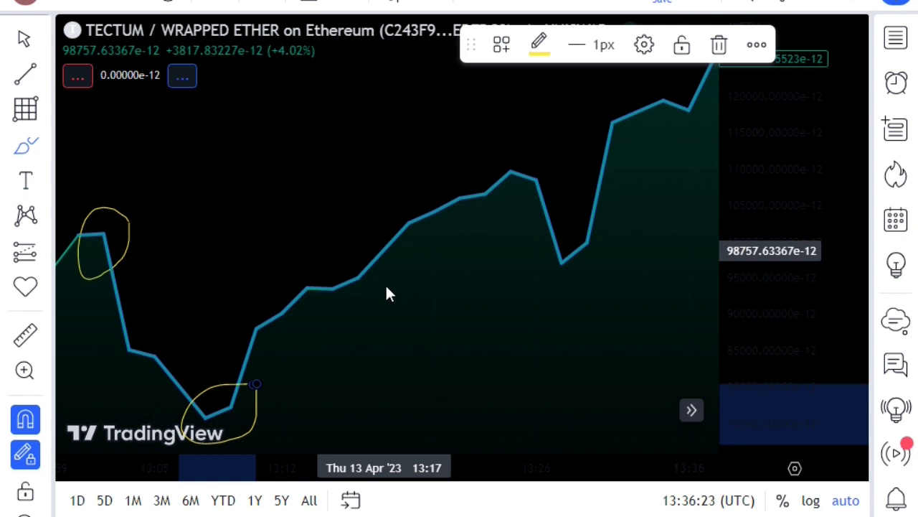
mouse_move(380, 255)
mouse_down()
mouse_move(328, 304)
mouse_move(375, 262)
mouse_up()
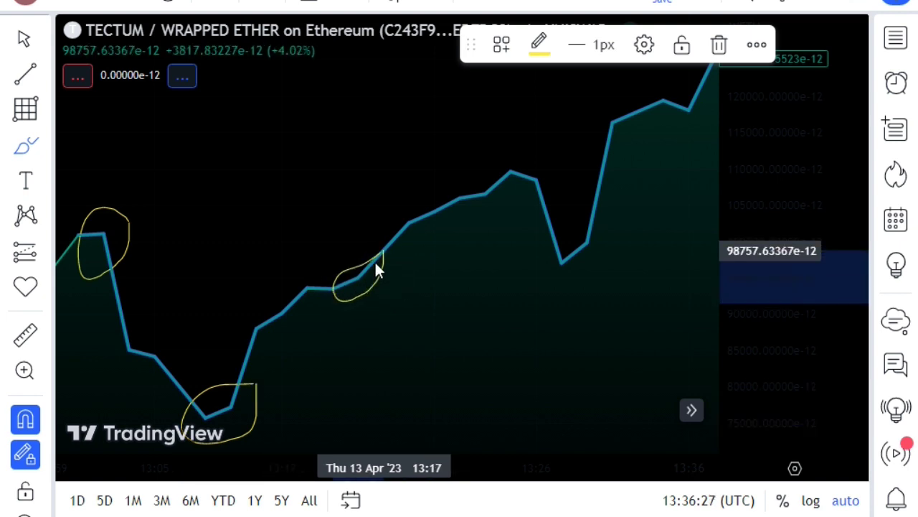
Step: Circle the 13:24 peak, the following dip and the last high, then dismiss the follow-us popup
click(526, 156)
mouse_move(500, 165)
mouse_down()
mouse_move(504, 190)
mouse_move(549, 174)
mouse_move(524, 173)
mouse_move(532, 176)
mouse_up()
mouse_move(606, 232)
mouse_down()
mouse_move(539, 244)
mouse_move(536, 274)
mouse_up()
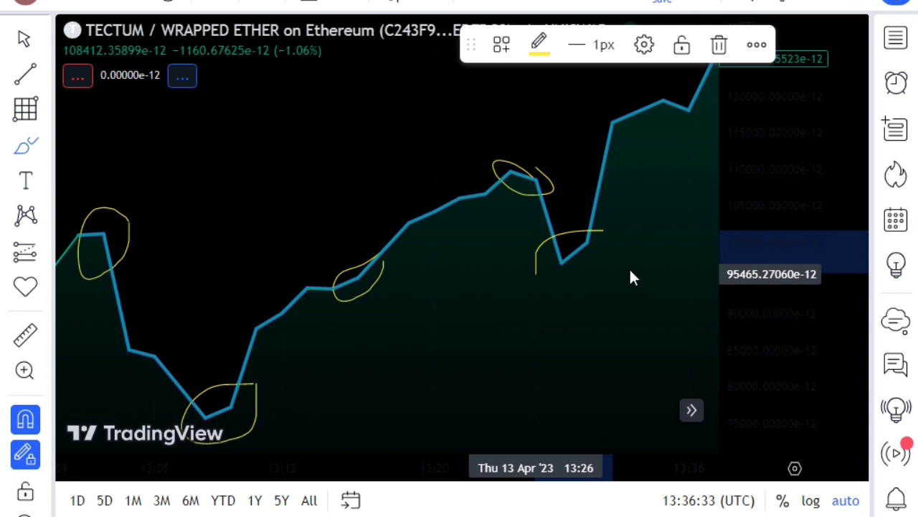
drag(627, 275, 607, 232)
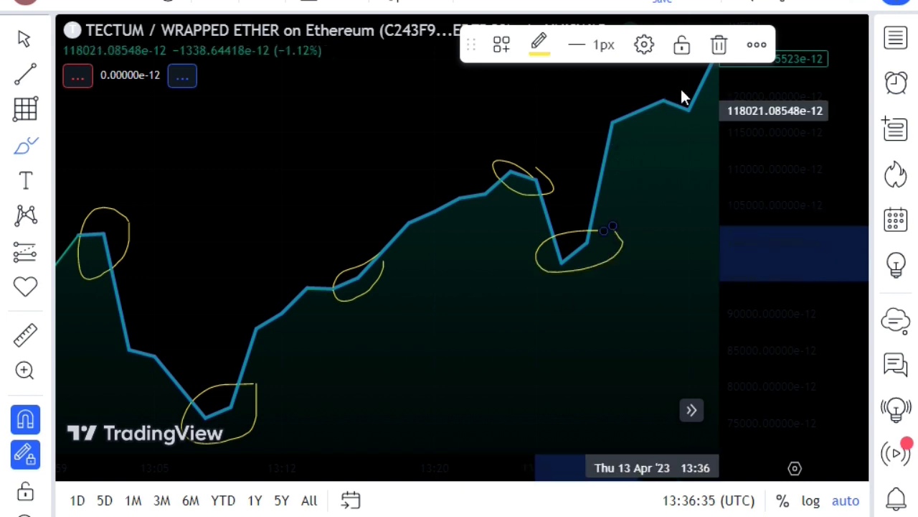
mouse_move(668, 95)
mouse_down()
mouse_move(635, 134)
mouse_move(687, 101)
mouse_up()
click(381, 441)
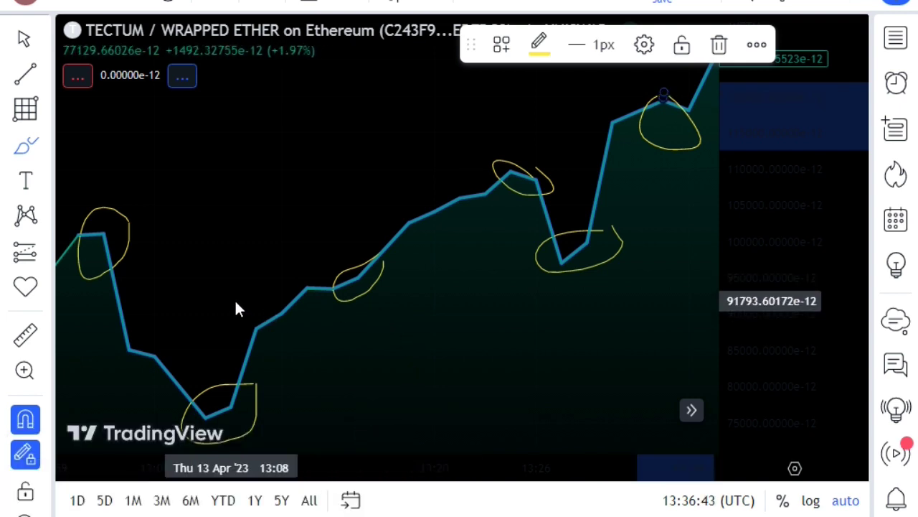
Step: Draw a yellow down arrow above the mid-chart rise and an up arrow under the right-hand dip
mouse_move(269, 123)
mouse_down()
mouse_move(104, 179)
mouse_move(129, 191)
mouse_move(179, 189)
mouse_up()
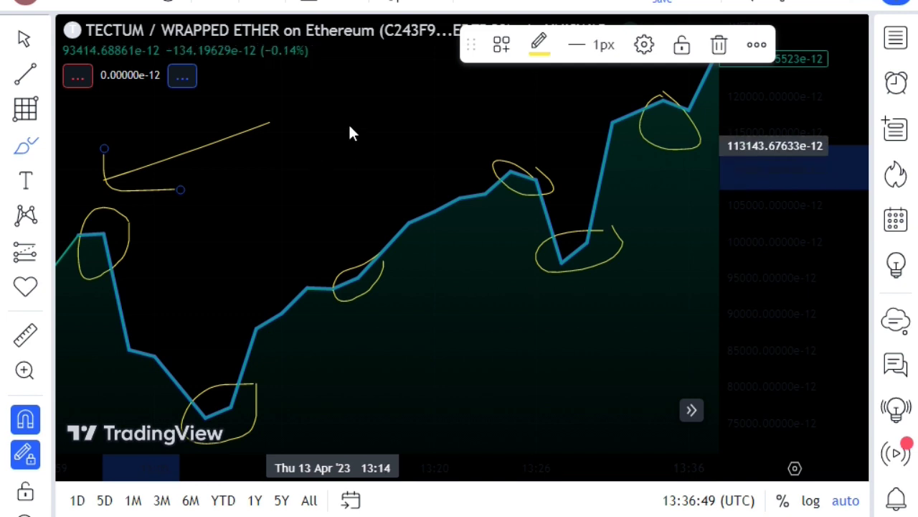
drag(349, 128, 350, 230)
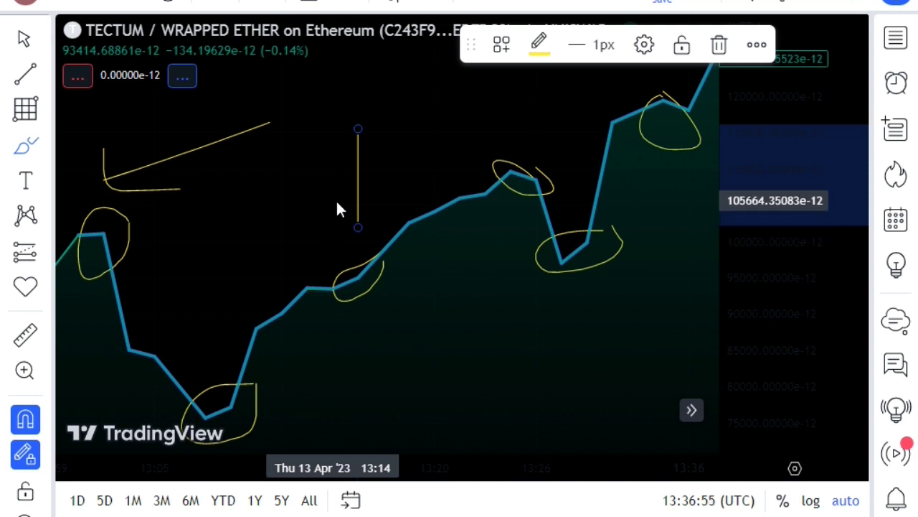
mouse_move(336, 201)
mouse_down()
mouse_move(353, 223)
mouse_move(382, 194)
mouse_up()
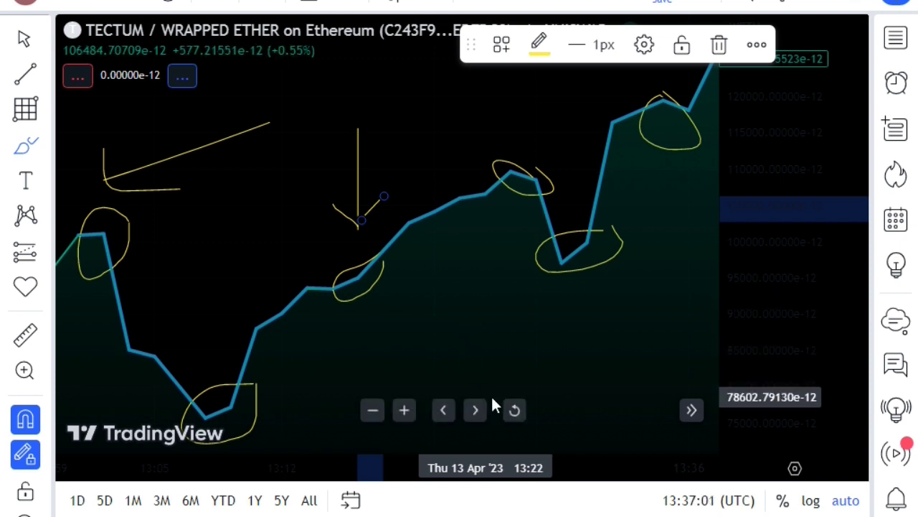
click(586, 417)
mouse_move(586, 410)
mouse_down()
mouse_move(587, 305)
mouse_move(577, 312)
mouse_move(586, 297)
mouse_move(600, 323)
mouse_move(612, 323)
mouse_up()
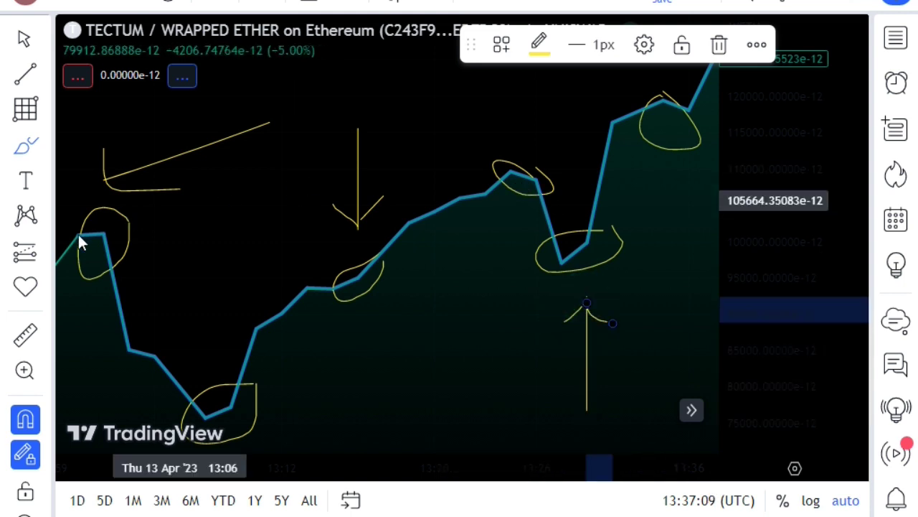
Step: Remove all 36 drawings from the chart
scroll(29, 296, down, 1)
scroll(29, 309, down, 3)
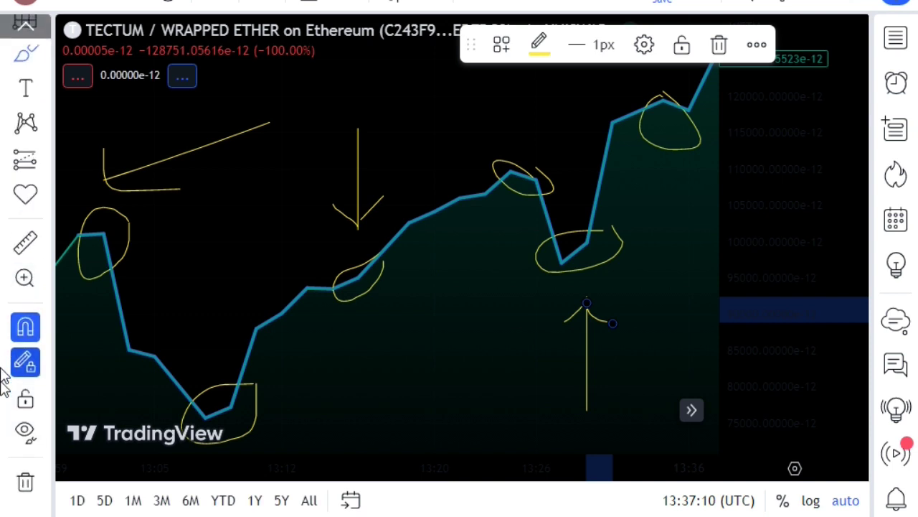
click(45, 486)
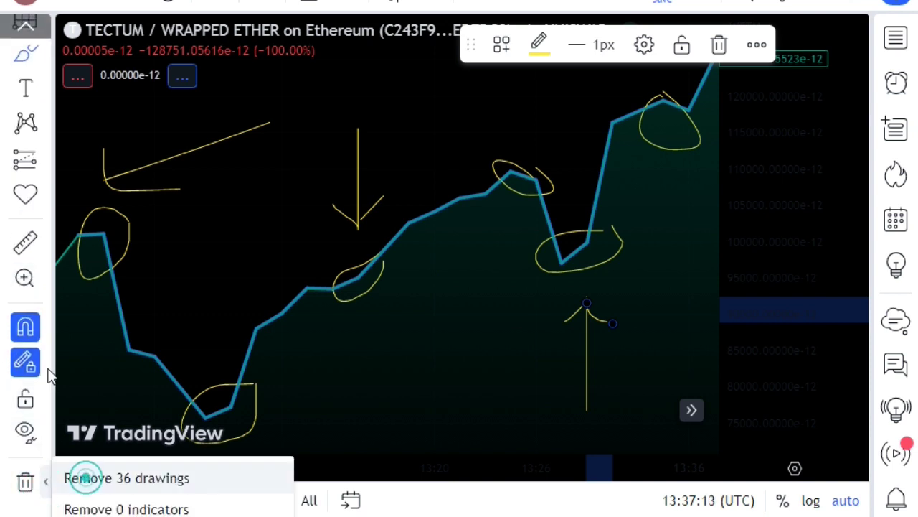
click(68, 476)
Step: Zoom out and pan the chart back through earlier price history
scroll(10, 165, up, 3)
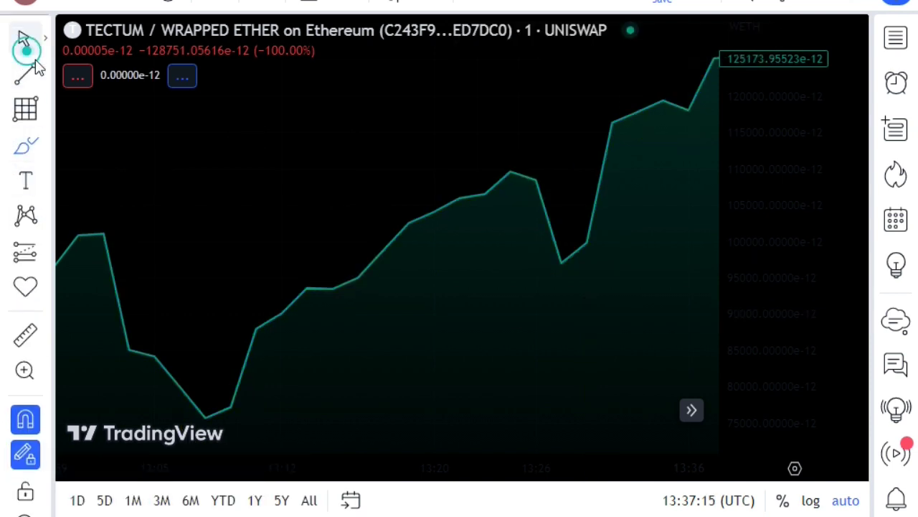
mouse_move(273, 226)
mouse_down()
mouse_move(487, 237)
mouse_move(479, 248)
mouse_up()
scroll(475, 243, down, 5)
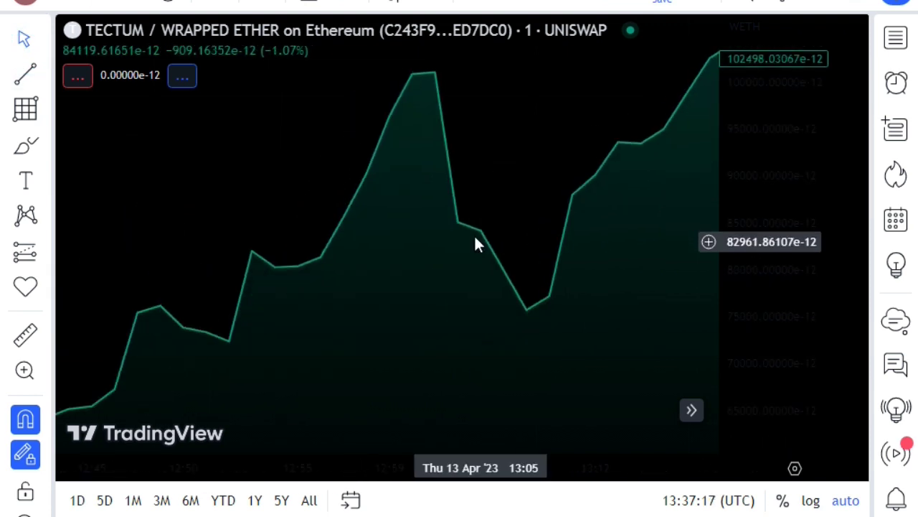
scroll(473, 251, down, 5)
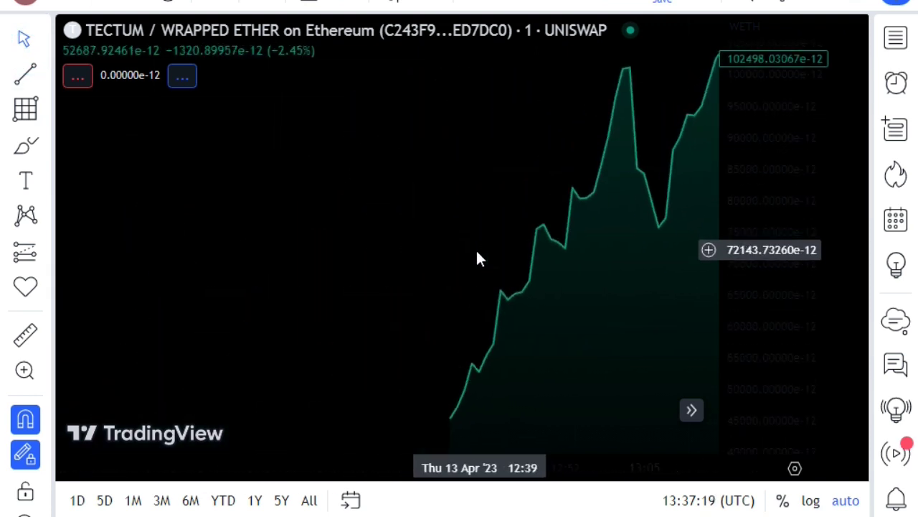
scroll(473, 298, up, 5)
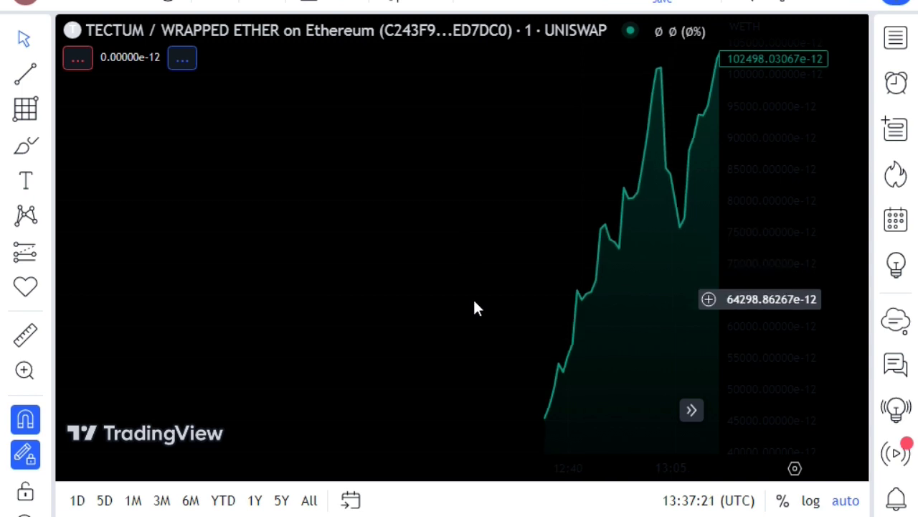
scroll(475, 302, up, 5)
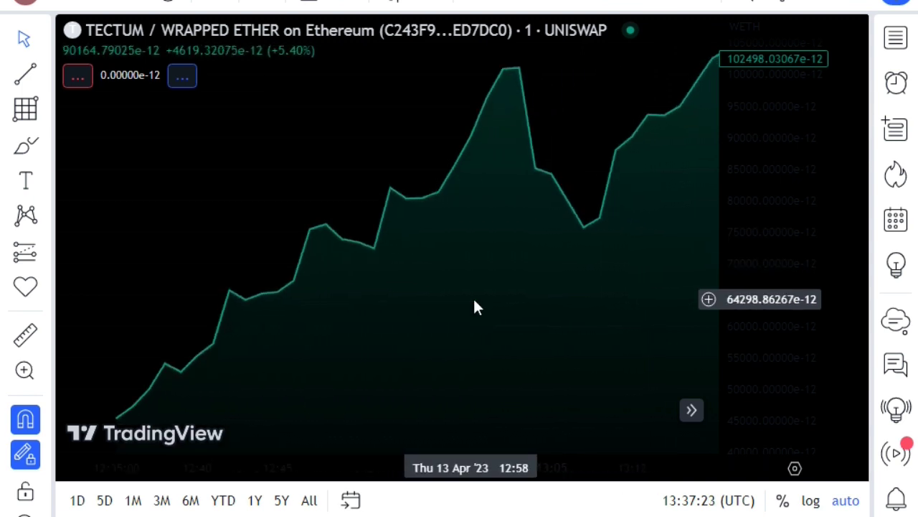
scroll(474, 307, down, 1)
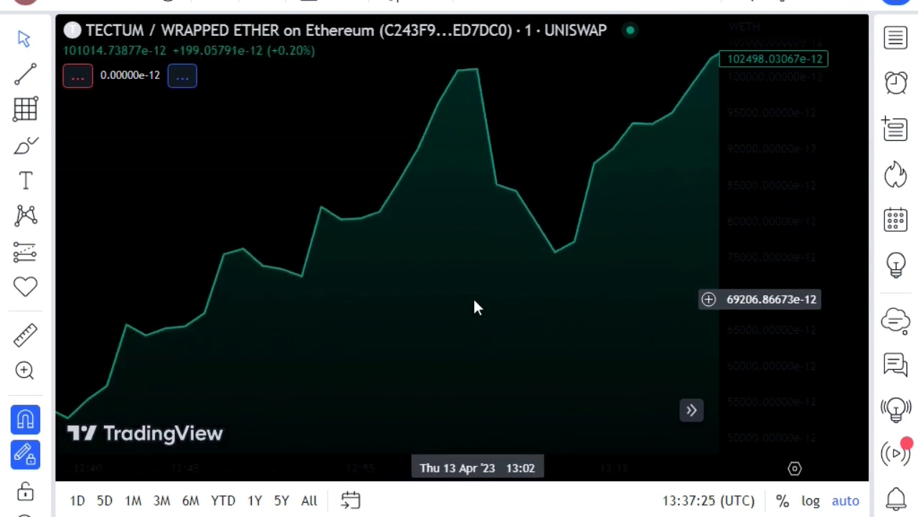
scroll(473, 307, up, 2)
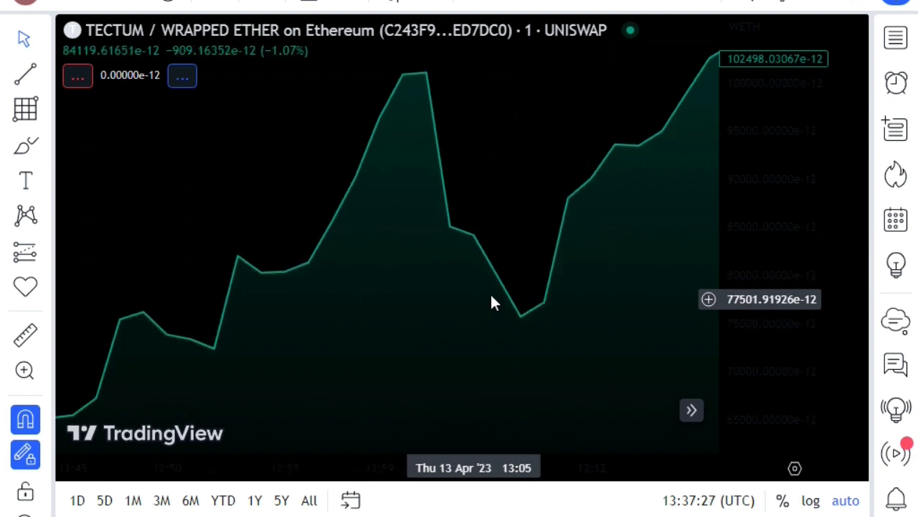
scroll(357, 292, down, 3)
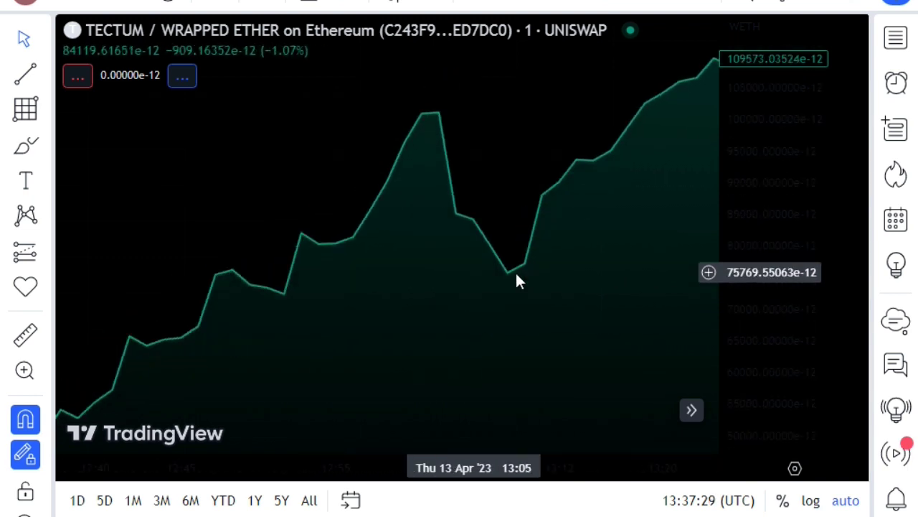
scroll(267, 246, down, 2)
scroll(266, 246, up, 2)
scroll(294, 281, up, 4)
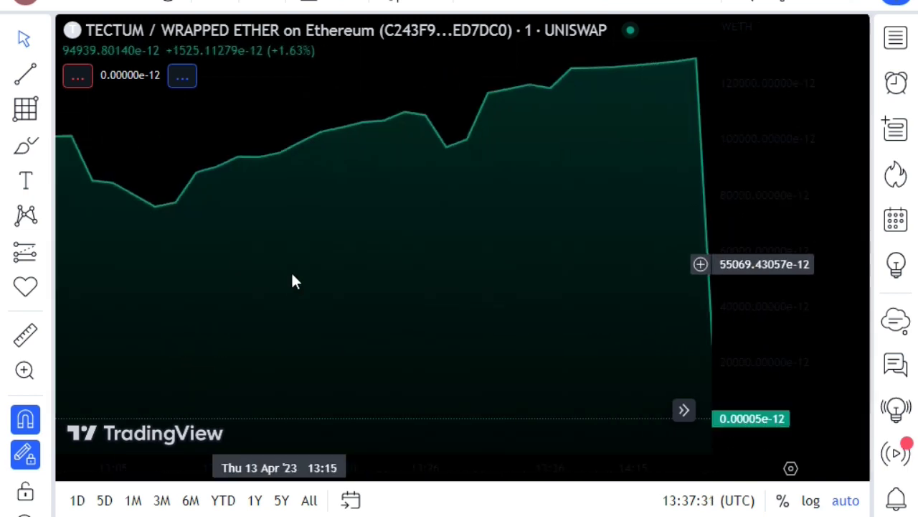
scroll(299, 261, down, 4)
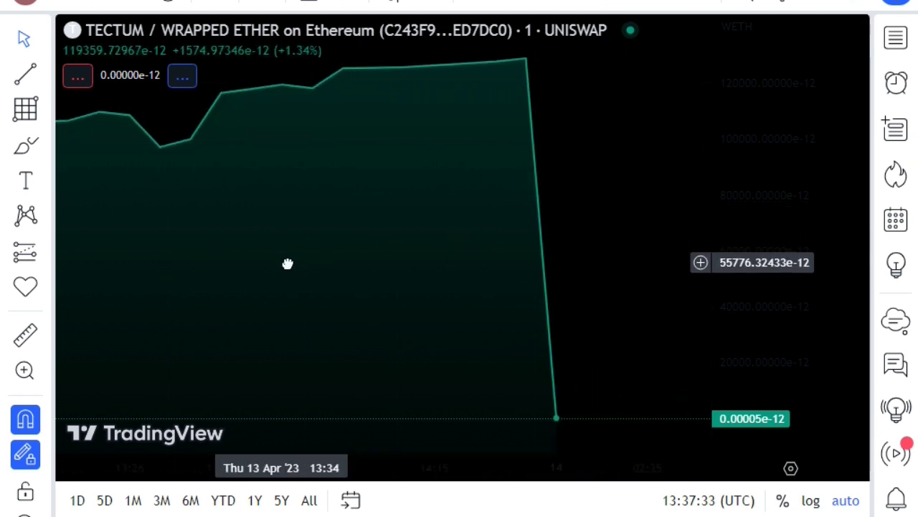
scroll(289, 267, down, 4)
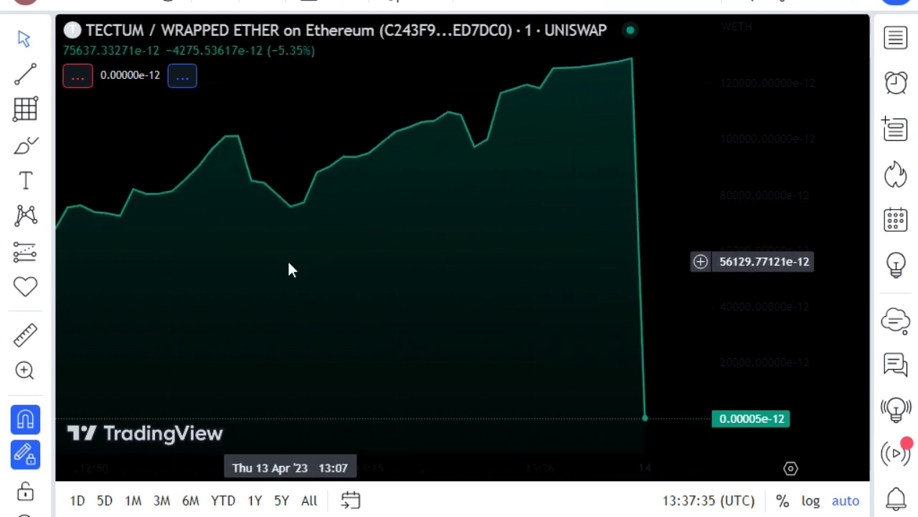
drag(226, 258, 548, 246)
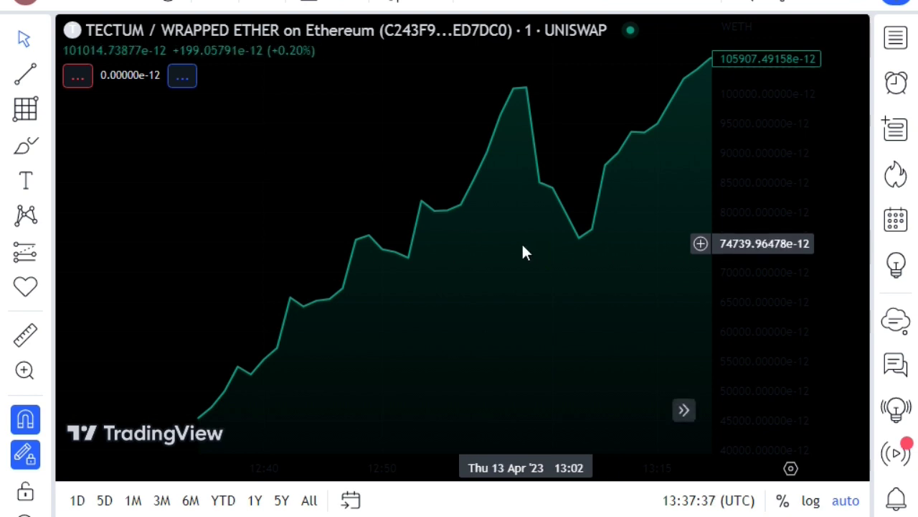
scroll(522, 242, down, 2)
mouse_move(377, 246)
mouse_down()
mouse_move(426, 262)
mouse_move(395, 267)
mouse_up()
scroll(395, 267, up, 5)
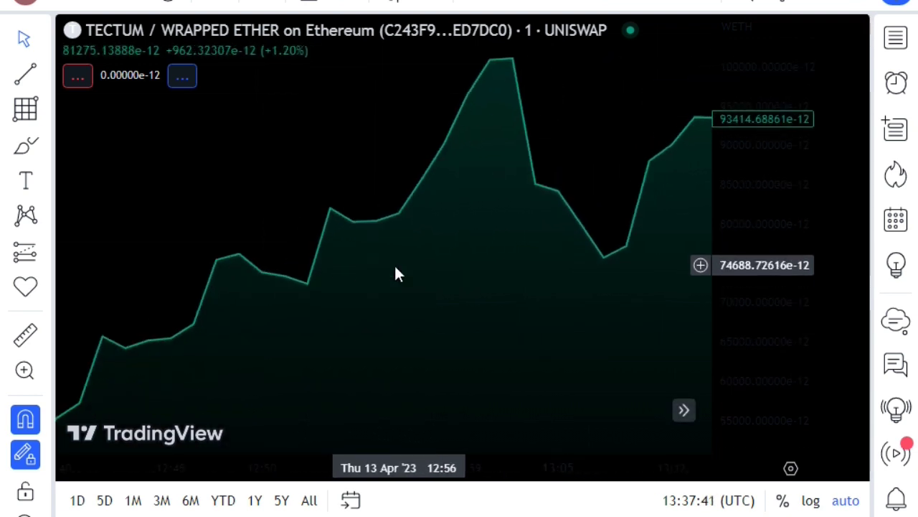
scroll(395, 268, up, 3)
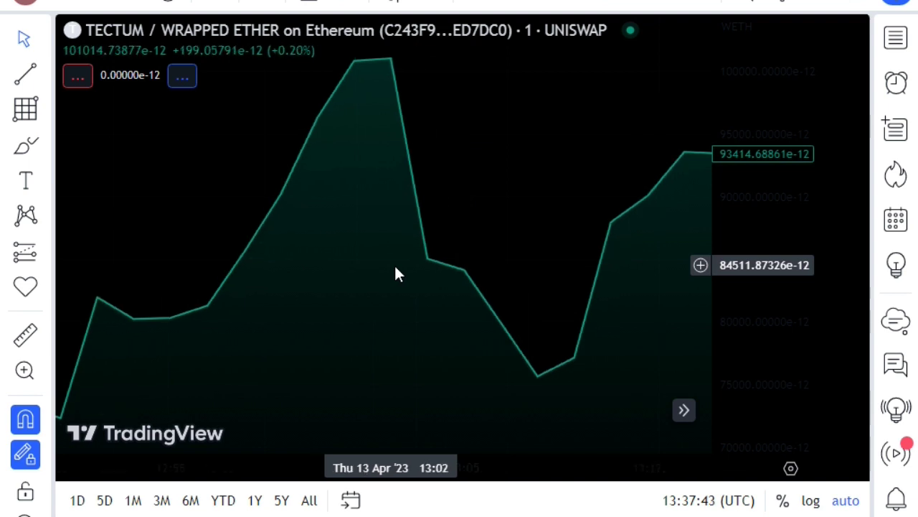
scroll(399, 273, up, 1)
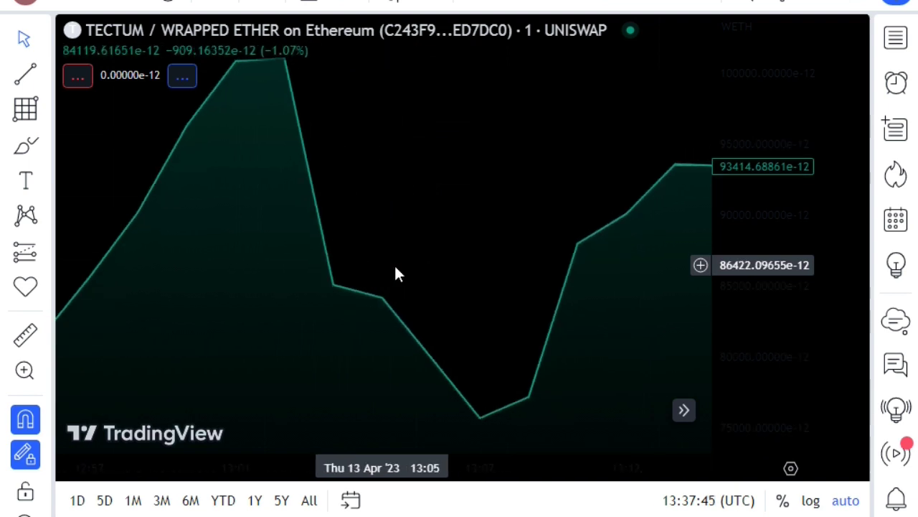
scroll(399, 273, up, 2)
scroll(395, 269, down, 3)
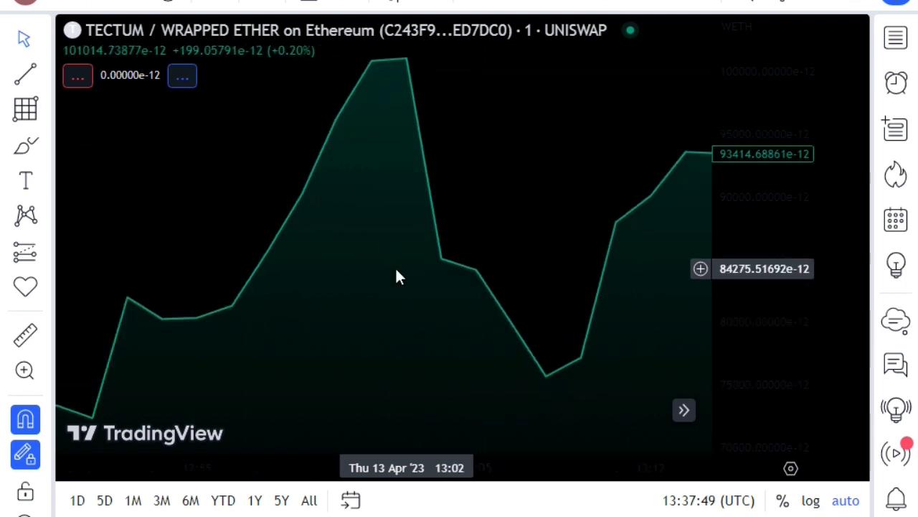
scroll(402, 297, down, 1)
scroll(410, 307, down, 1)
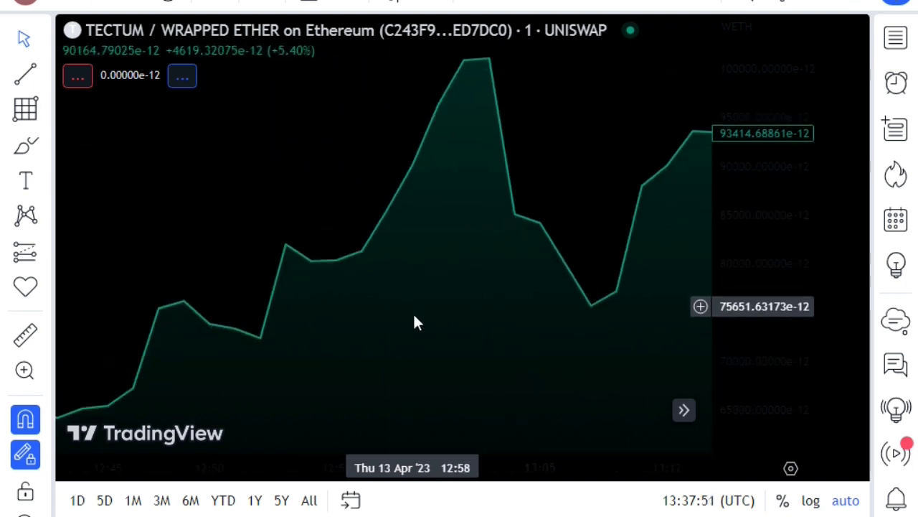
scroll(413, 317, down, 2)
scroll(415, 316, down, 1)
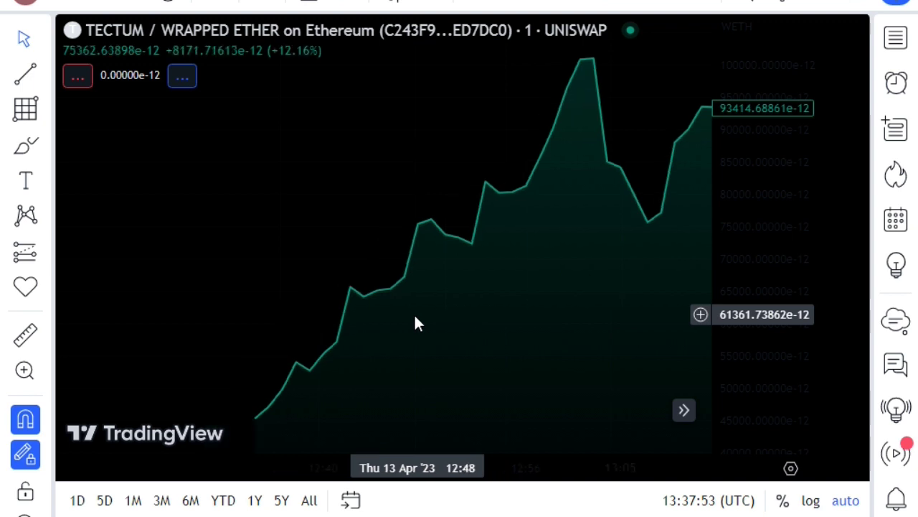
scroll(415, 317, down, 1)
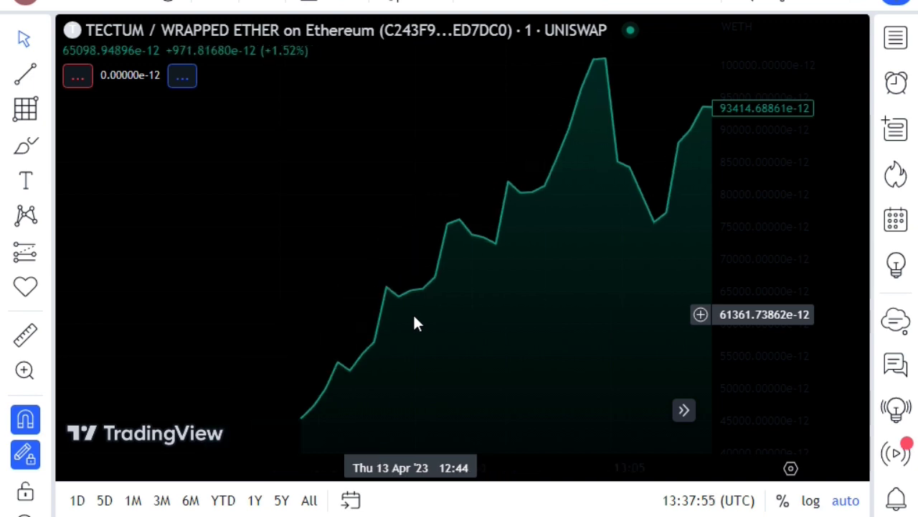
scroll(414, 320, up, 2)
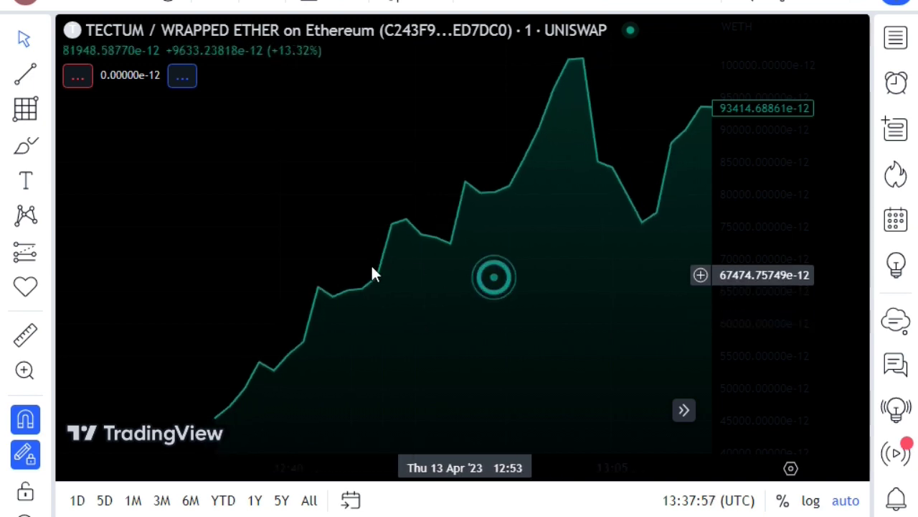
Step: Pan to reveal the drop to zero, then back to where the price data begins
drag(367, 267, 201, 264)
scroll(312, 264, down, 2)
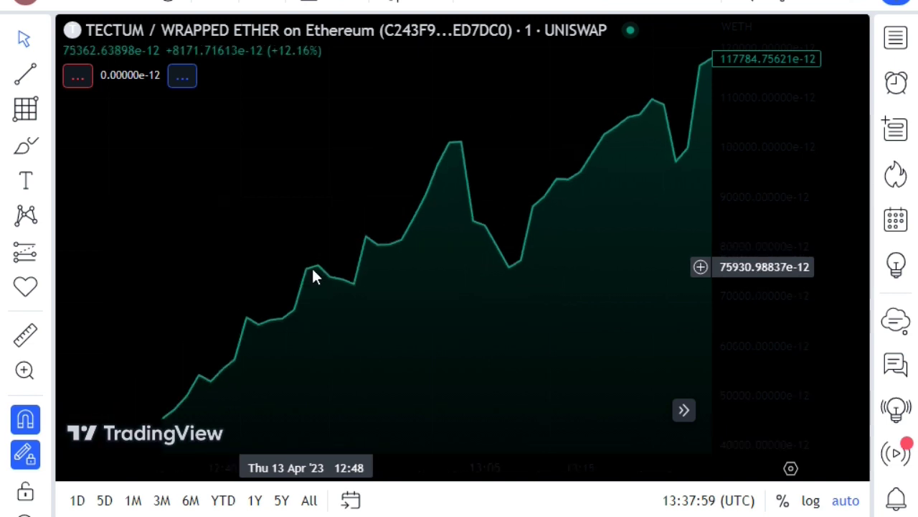
scroll(313, 276, down, 1)
drag(375, 280, 136, 279)
scroll(148, 283, right, 2)
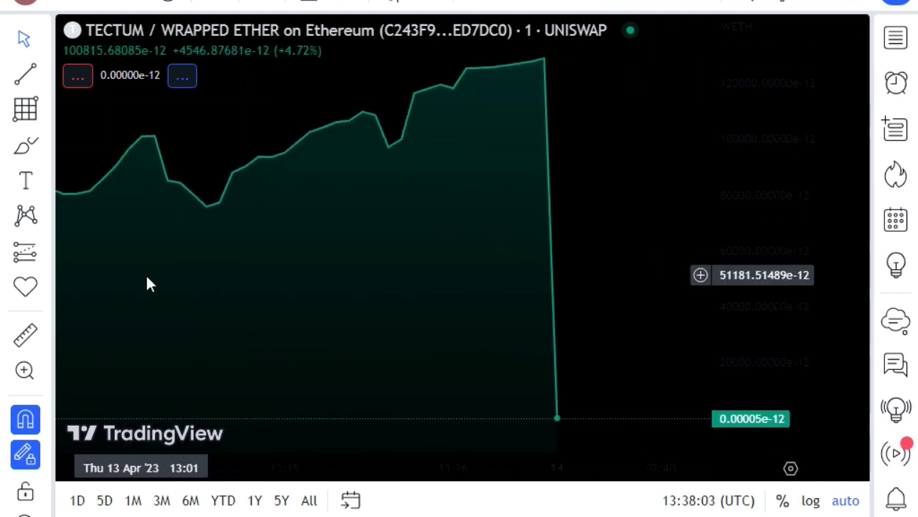
mouse_move(219, 273)
mouse_down()
mouse_move(454, 268)
mouse_move(412, 280)
mouse_up()
scroll(402, 281, down, 1)
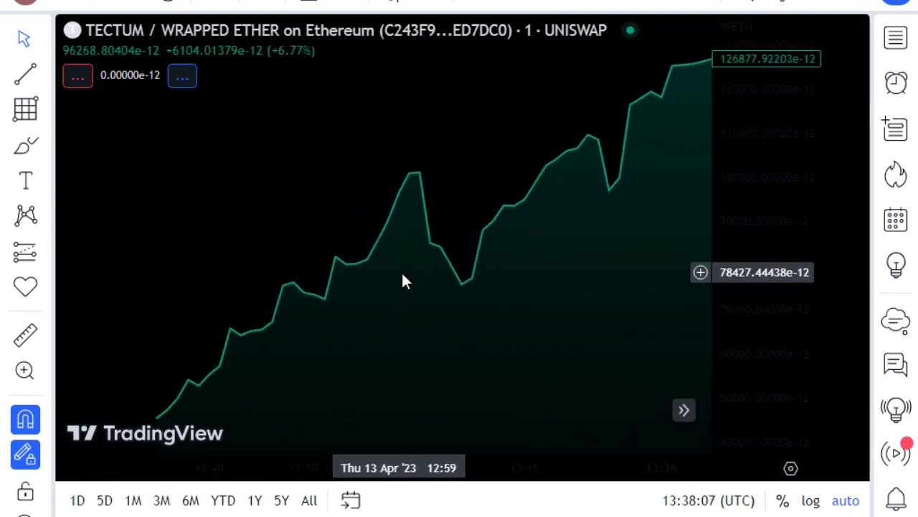
scroll(402, 280, down, 2)
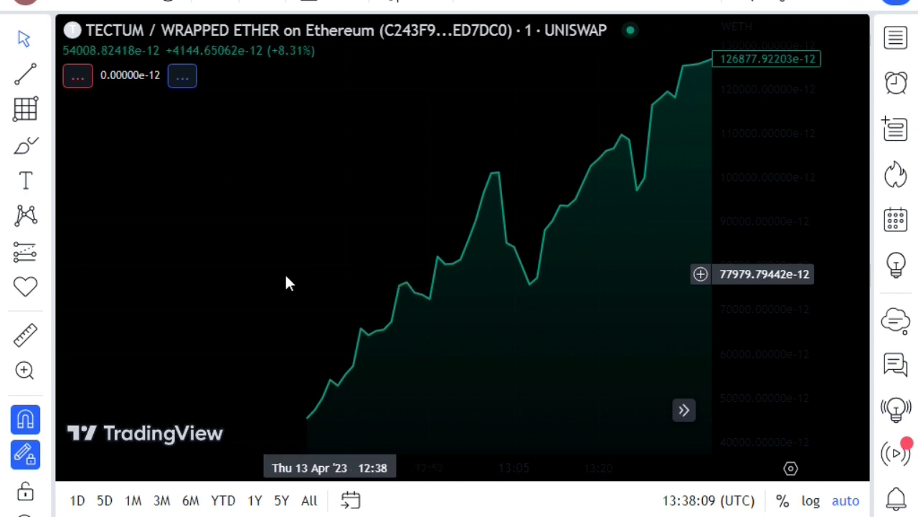
scroll(381, 299, up, 1)
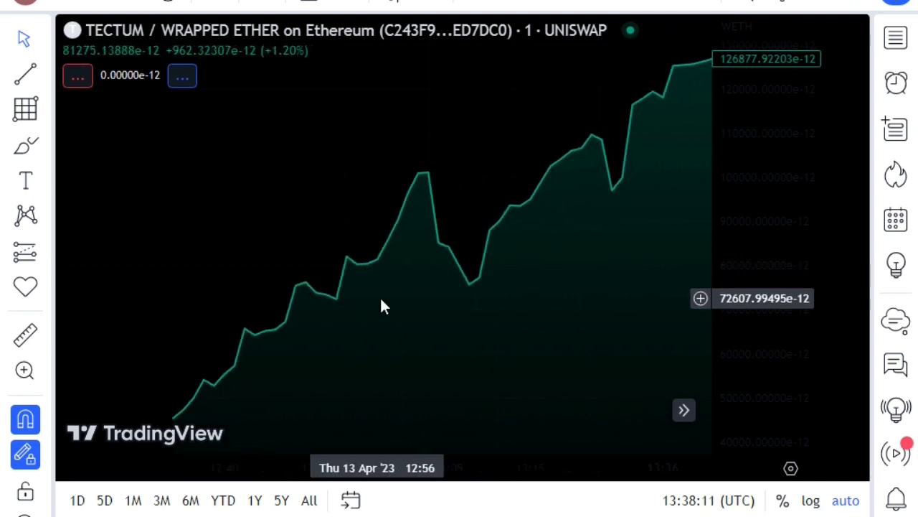
scroll(381, 306, right, 10)
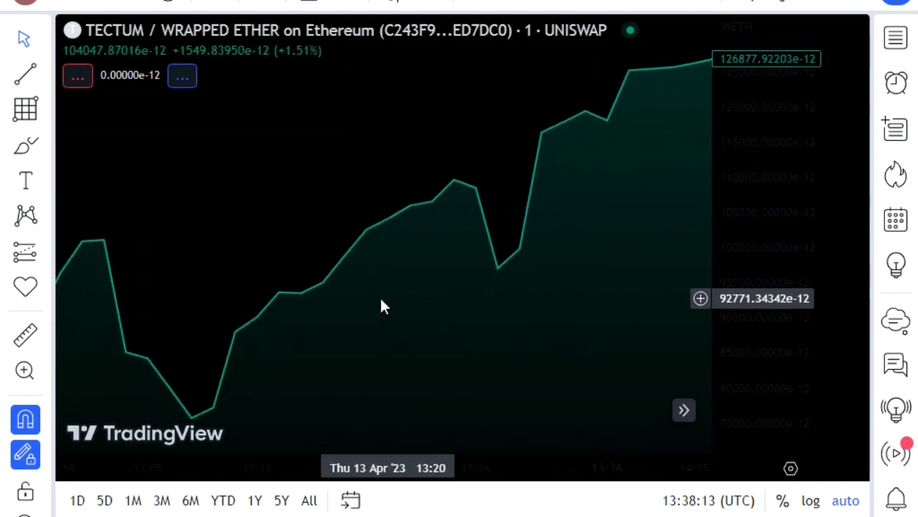
scroll(381, 306, right, 5)
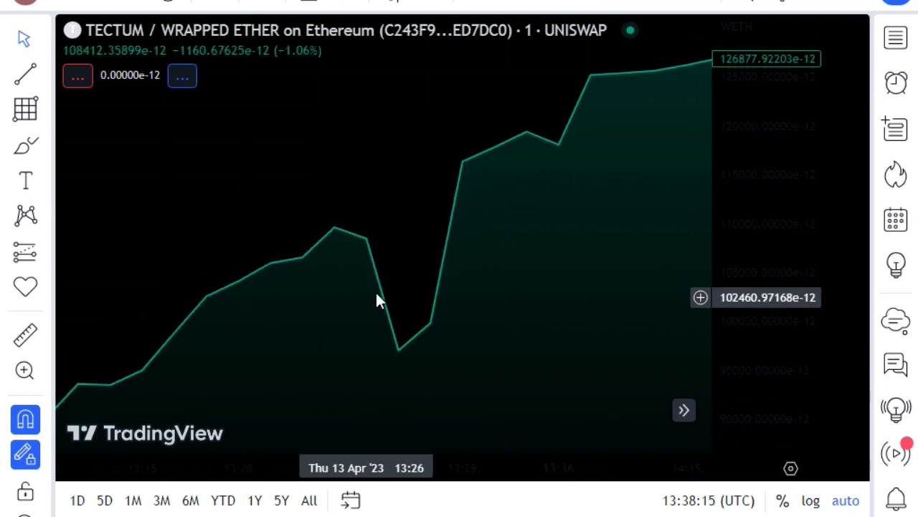
scroll(375, 292, right, 3)
scroll(372, 294, left, 7)
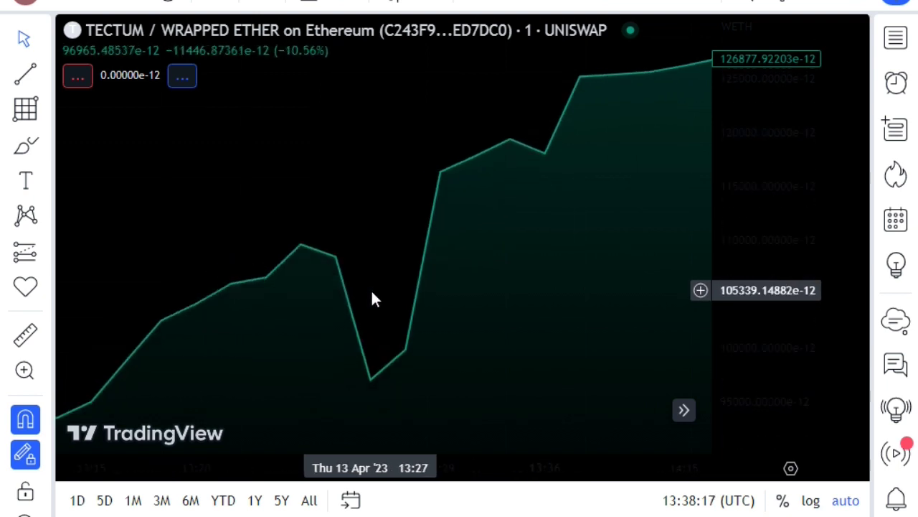
scroll(371, 289, left, 4)
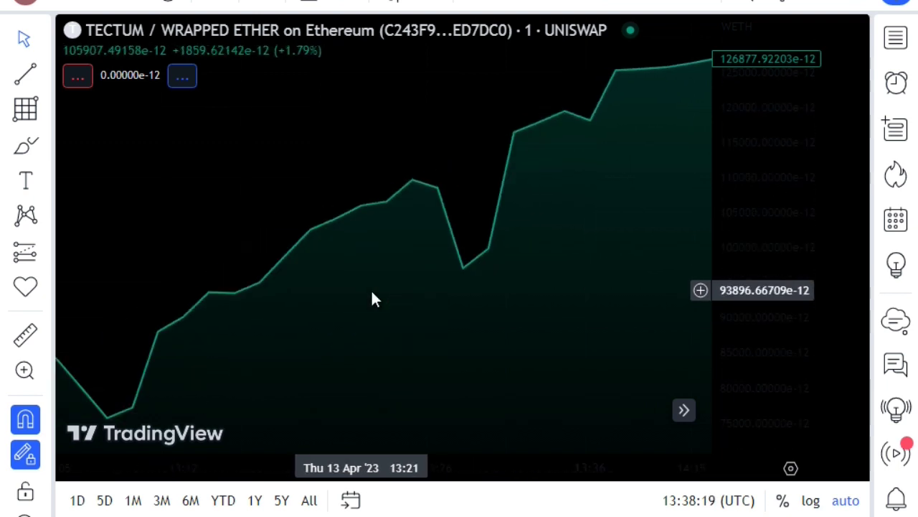
mouse_move(435, 289)
mouse_down()
mouse_move(342, 290)
mouse_move(268, 270)
mouse_up()
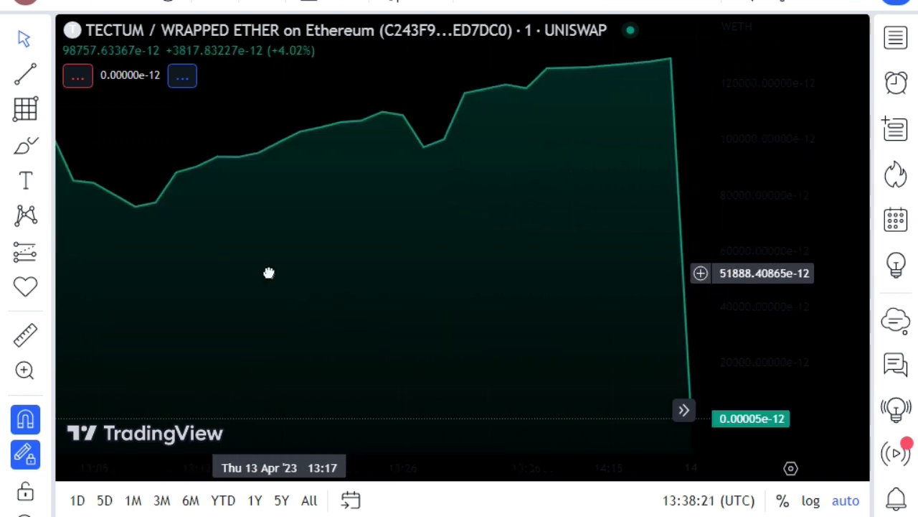
scroll(272, 270, left, 5)
scroll(274, 274, left, 2)
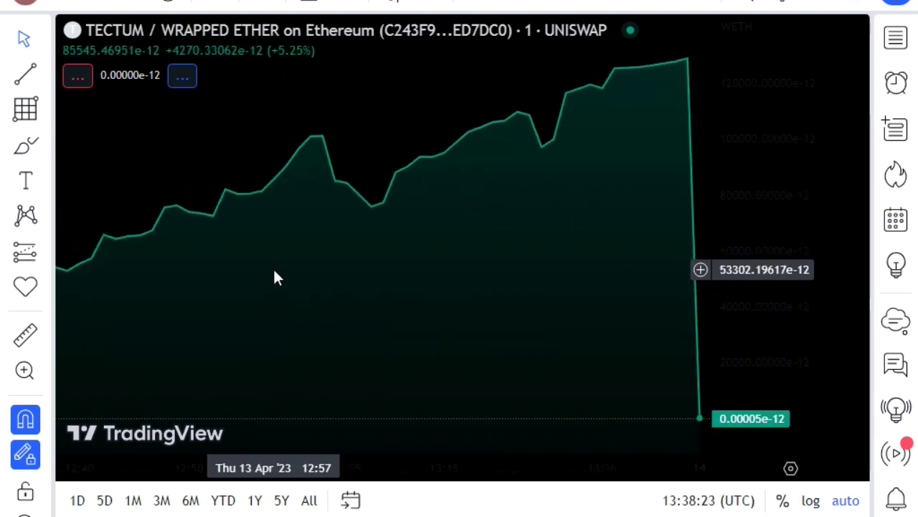
scroll(276, 276, left, 6)
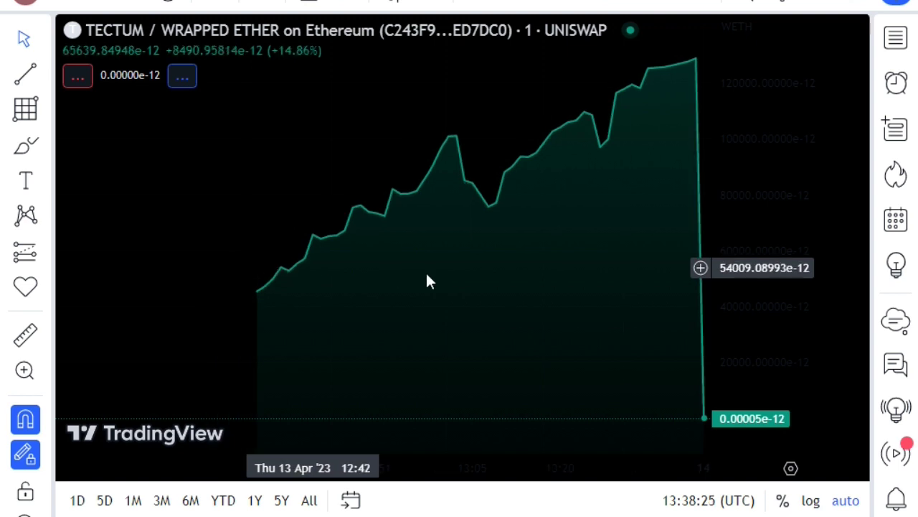
mouse_move(450, 269)
mouse_down()
mouse_move(48, 201)
mouse_move(33, 122)
mouse_move(46, 118)
mouse_up()
Step: Place a Fib Time Zone over the early rally, starting around 13:06
click(46, 115)
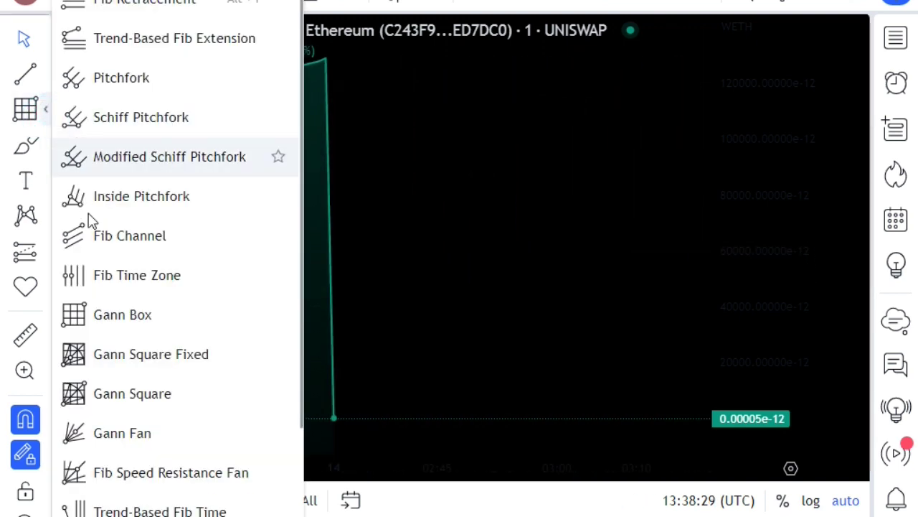
click(111, 275)
click(110, 265)
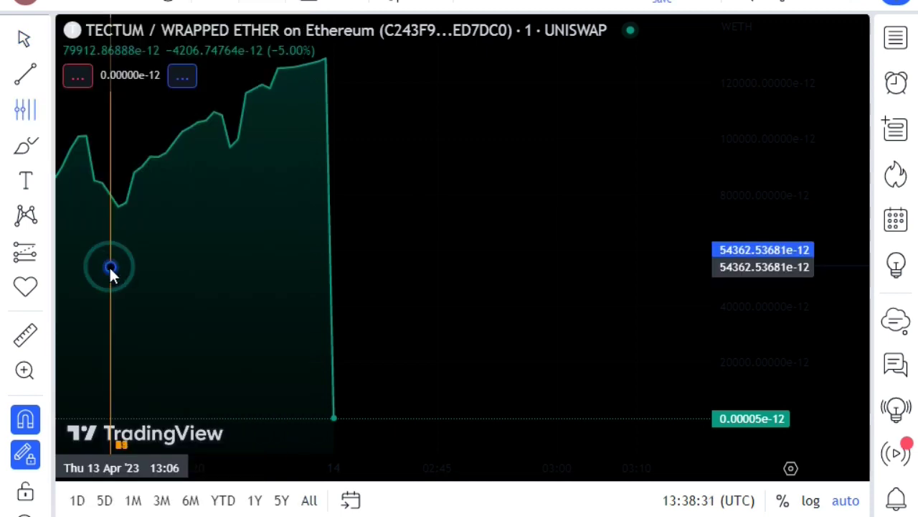
click(209, 265)
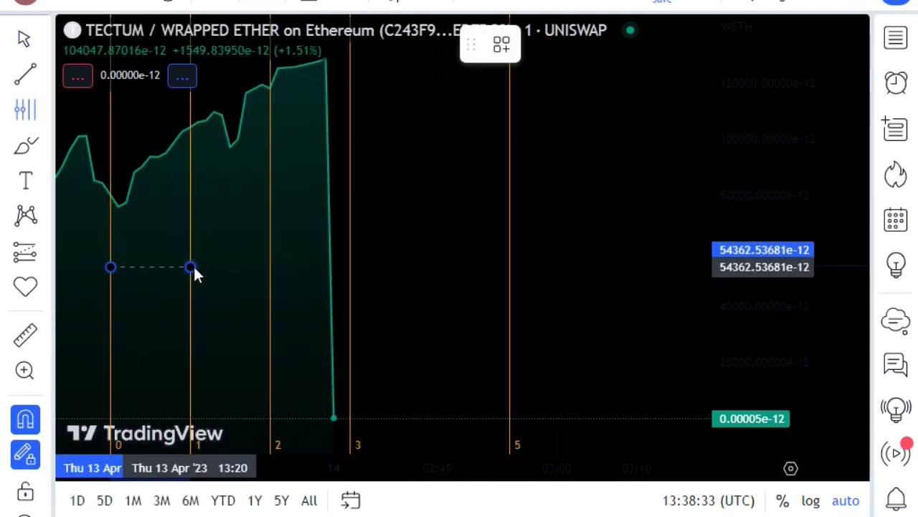
click(190, 267)
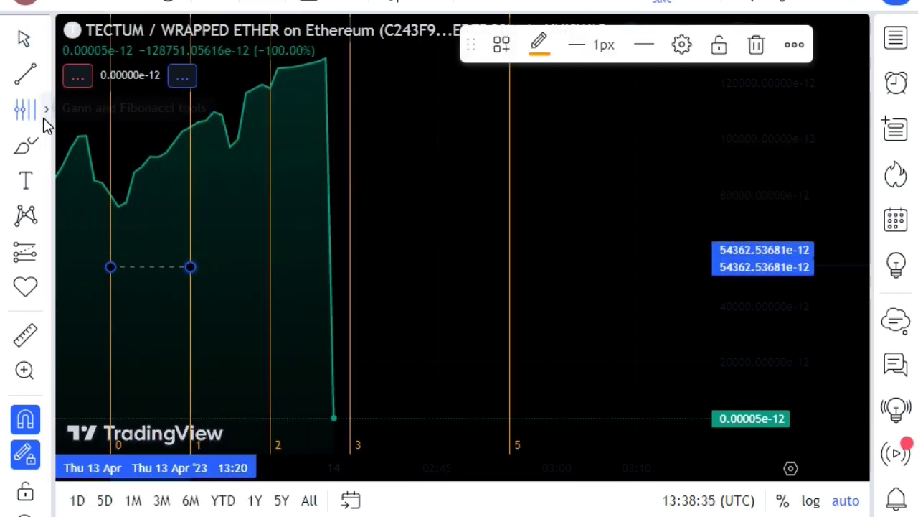
click(43, 112)
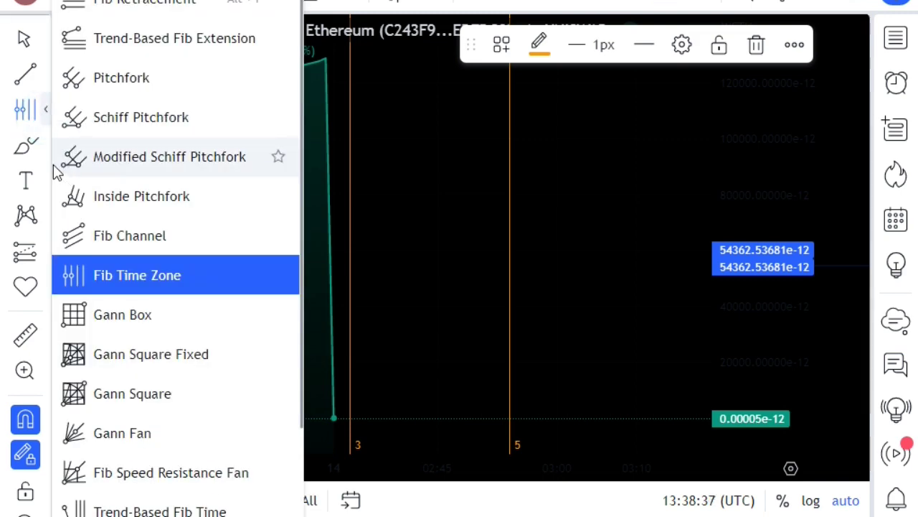
click(47, 149)
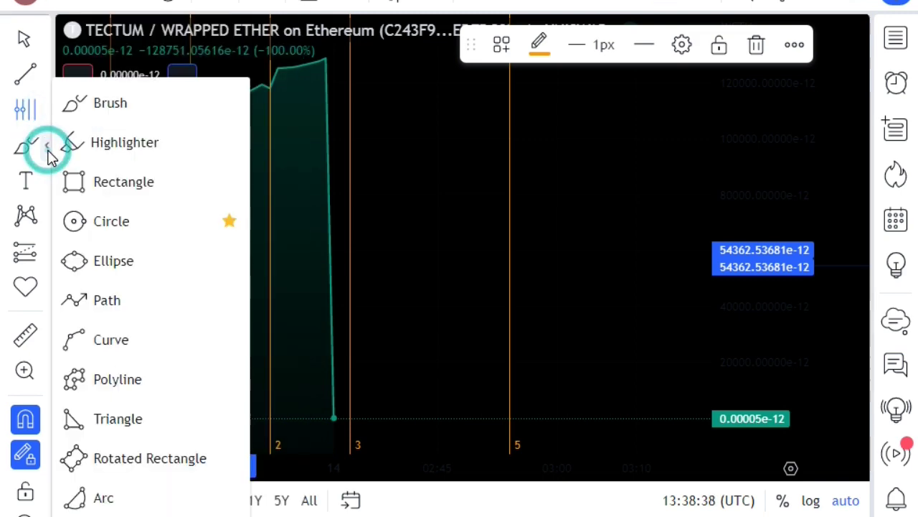
Step: Draw a large circle centred on time-zone line 2 and change its fill to red
click(94, 224)
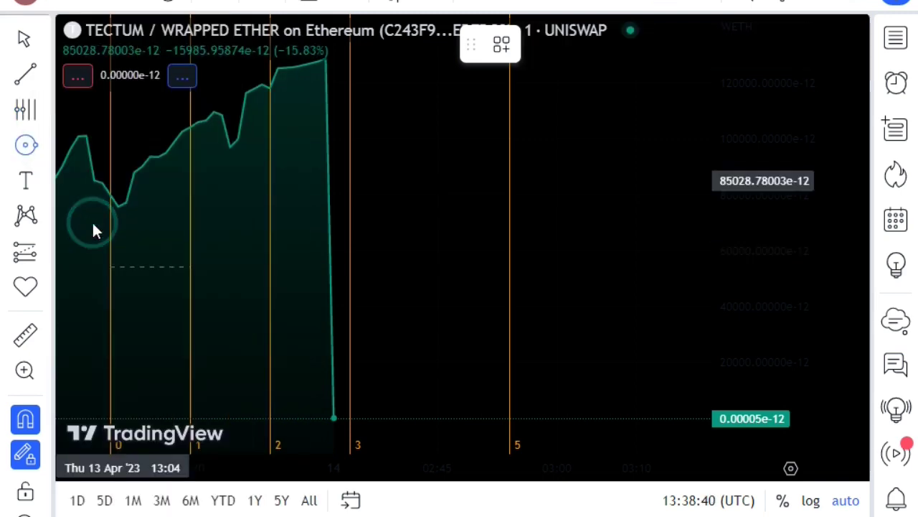
click(270, 255)
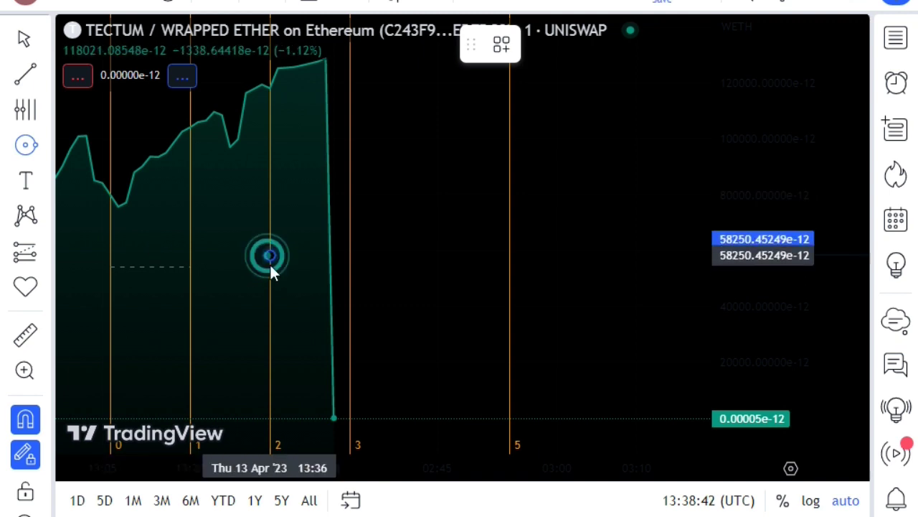
click(286, 358)
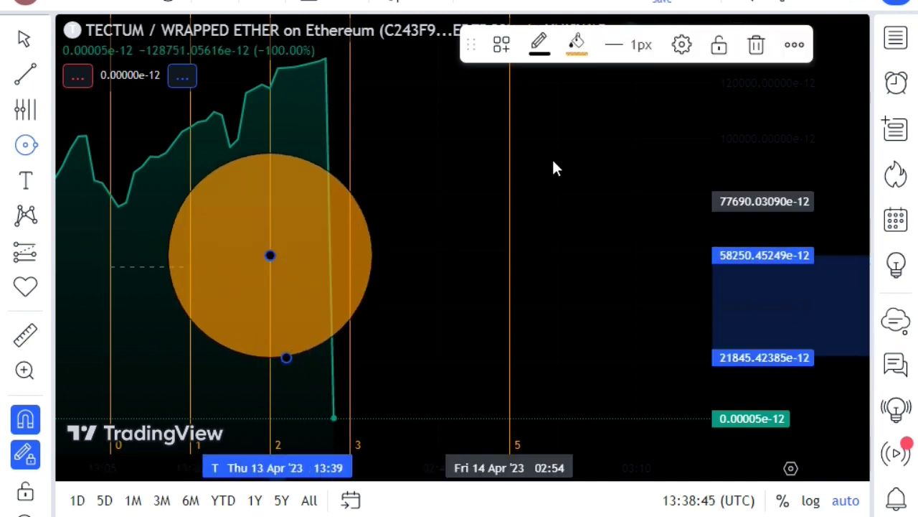
click(586, 44)
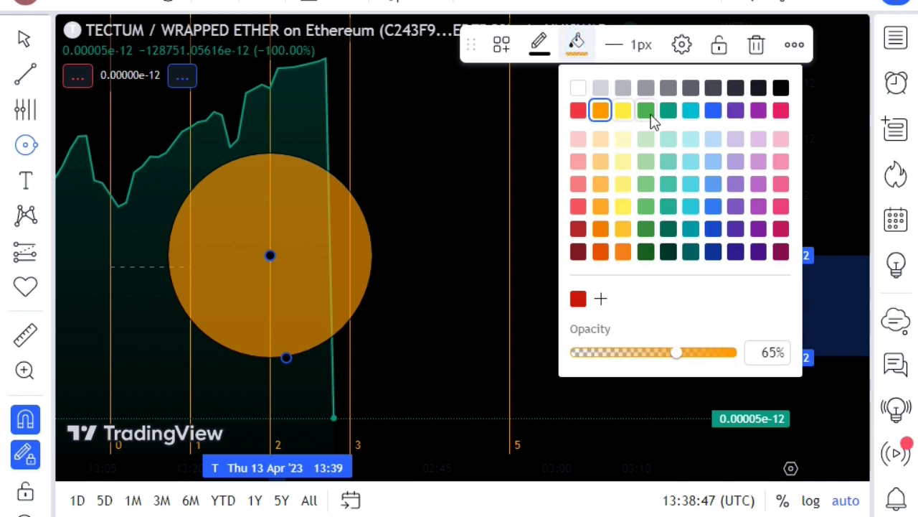
click(578, 111)
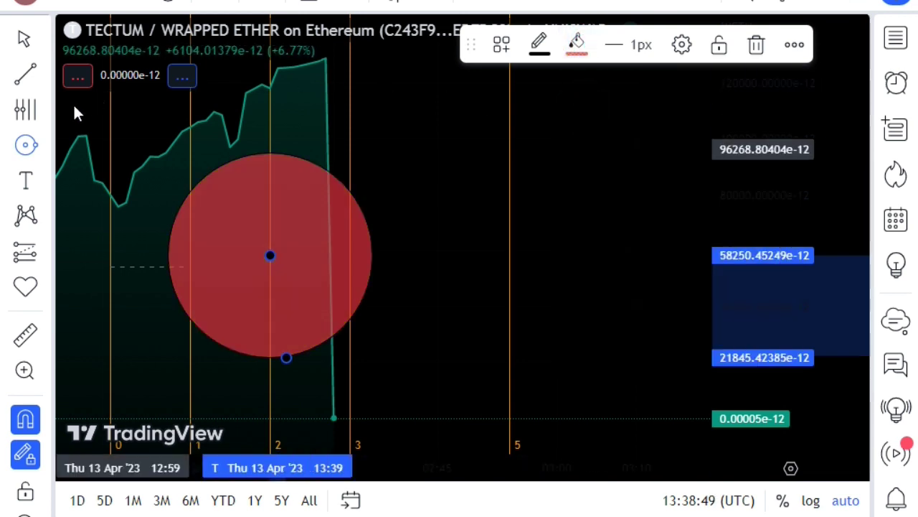
click(45, 146)
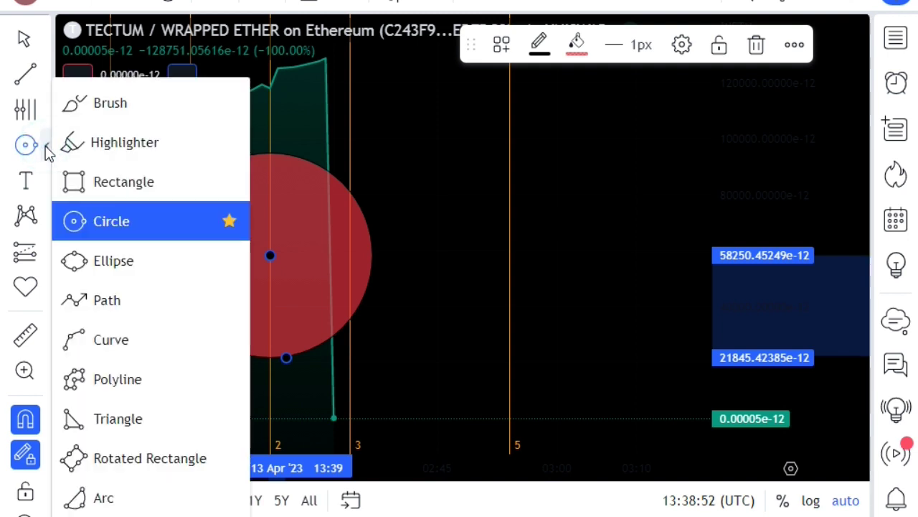
Step: Draw an arrowed path from below the early dip up to the price line and down past the peak
click(108, 300)
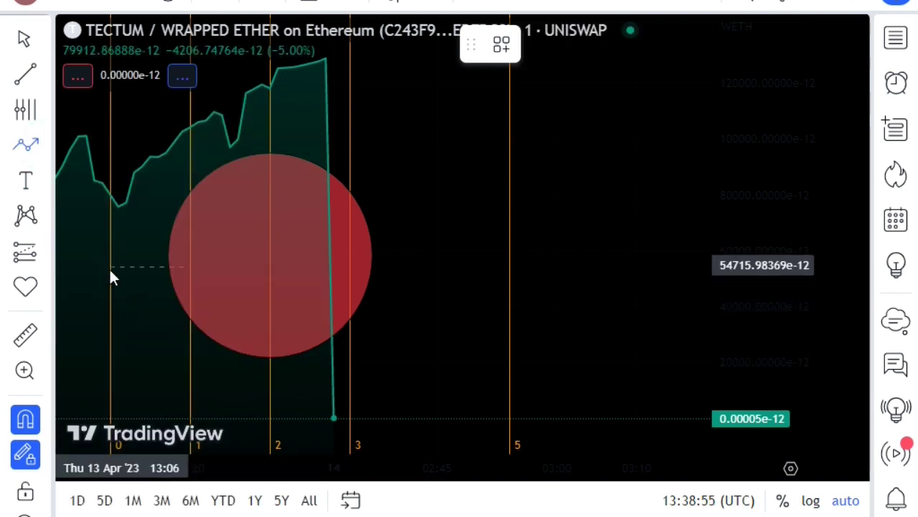
click(86, 307)
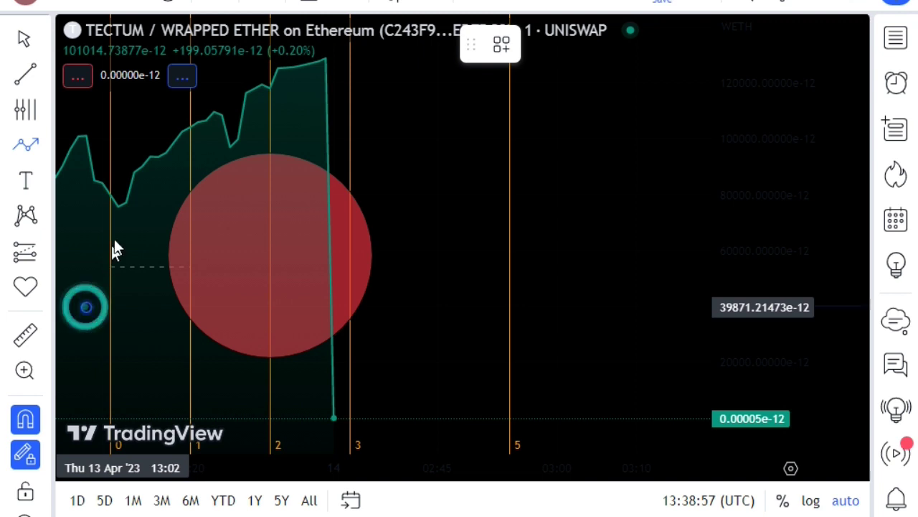
click(125, 205)
click(124, 205)
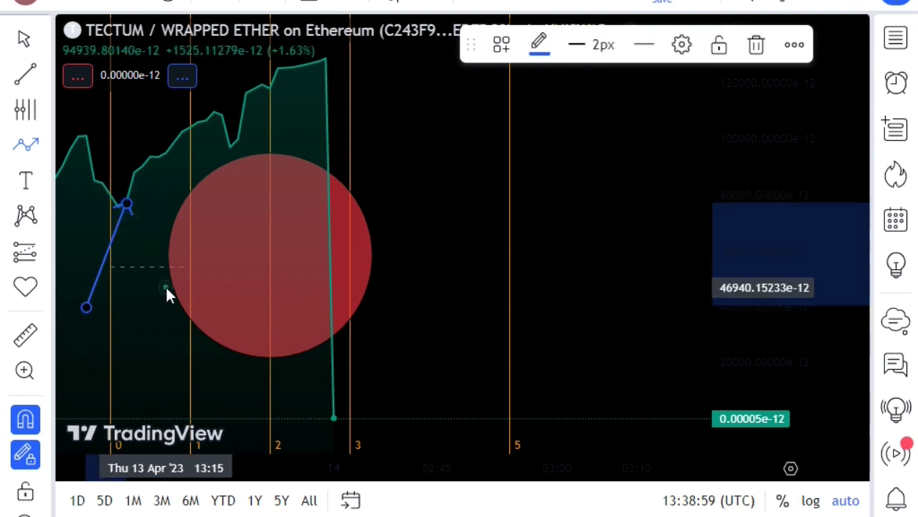
click(165, 284)
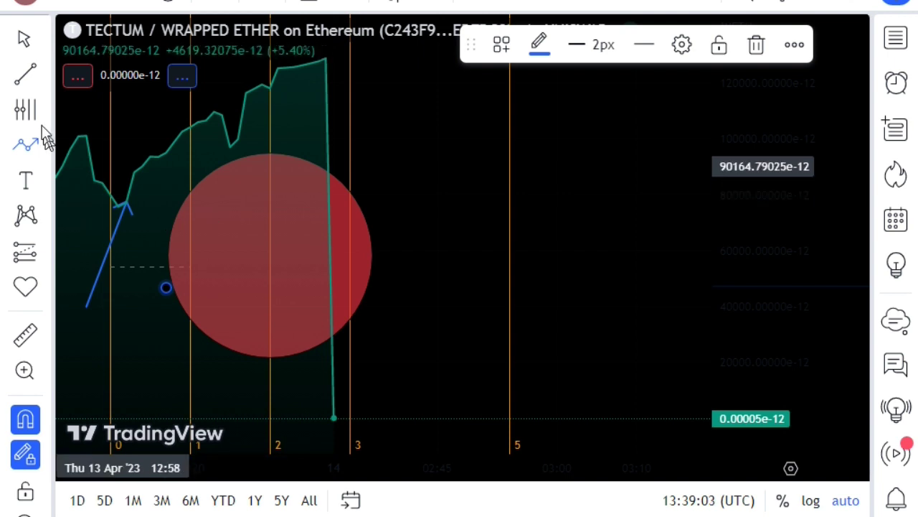
Step: Start a zigzag path at the arrow's lower end, alternating low and high vertices through the red circle
click(26, 152)
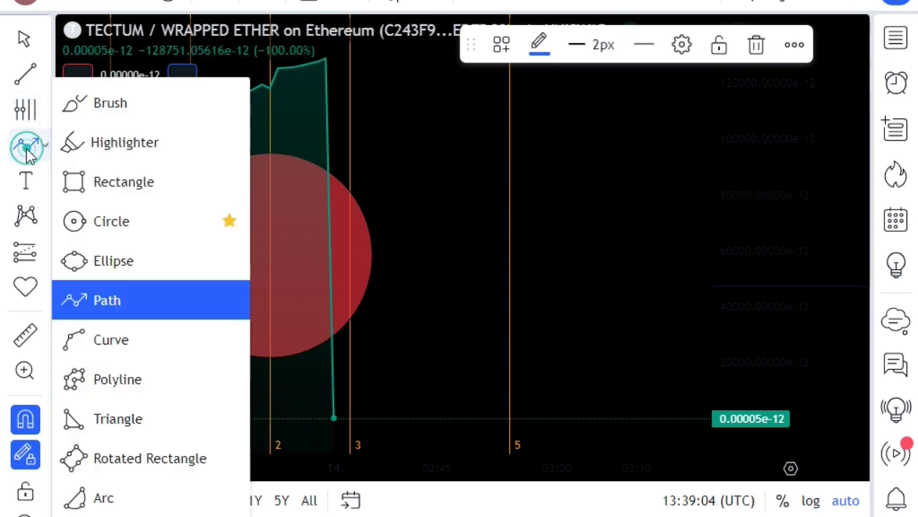
click(104, 300)
click(85, 304)
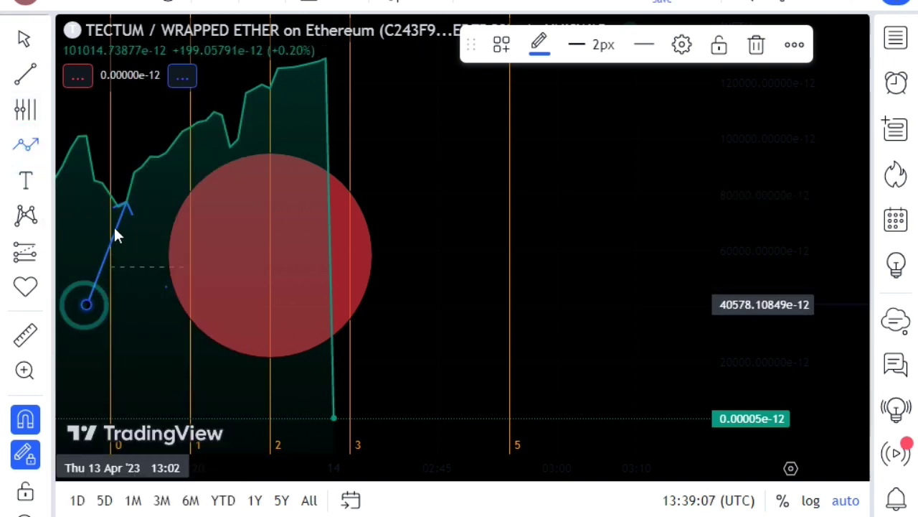
click(158, 290)
click(229, 224)
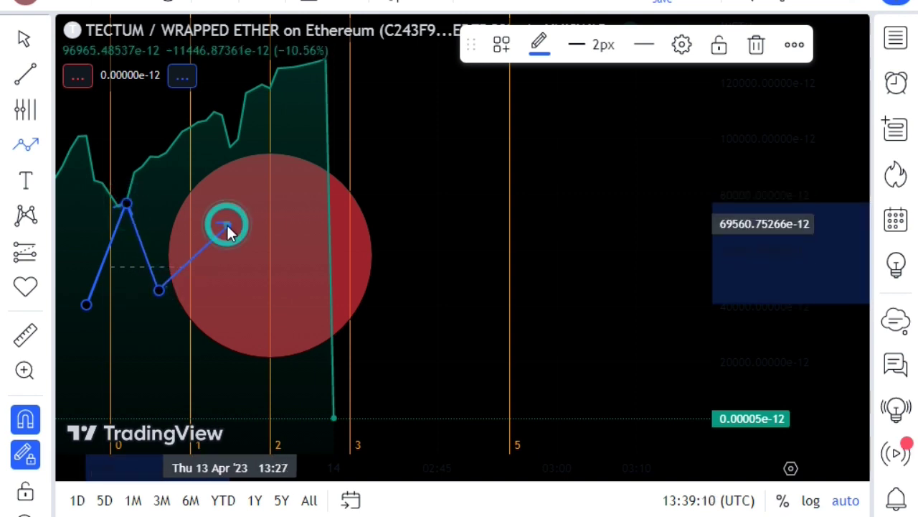
click(249, 290)
click(301, 204)
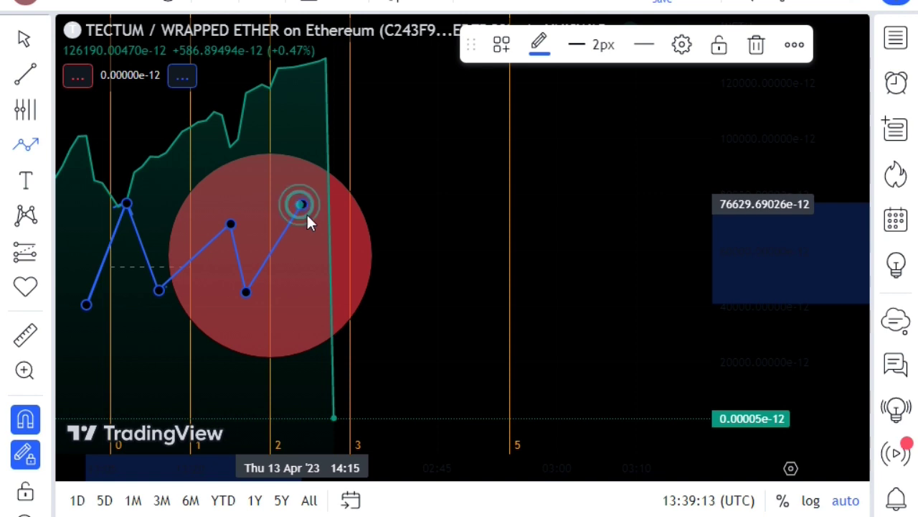
click(333, 276)
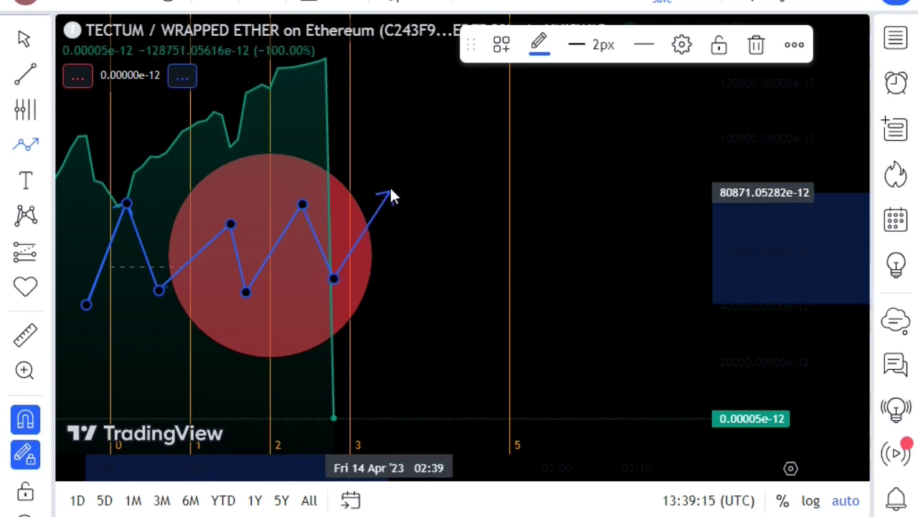
Step: Continue the zigzag rightward past time line 5, ending with an arrow near the price scale
double_click(390, 188)
click(455, 342)
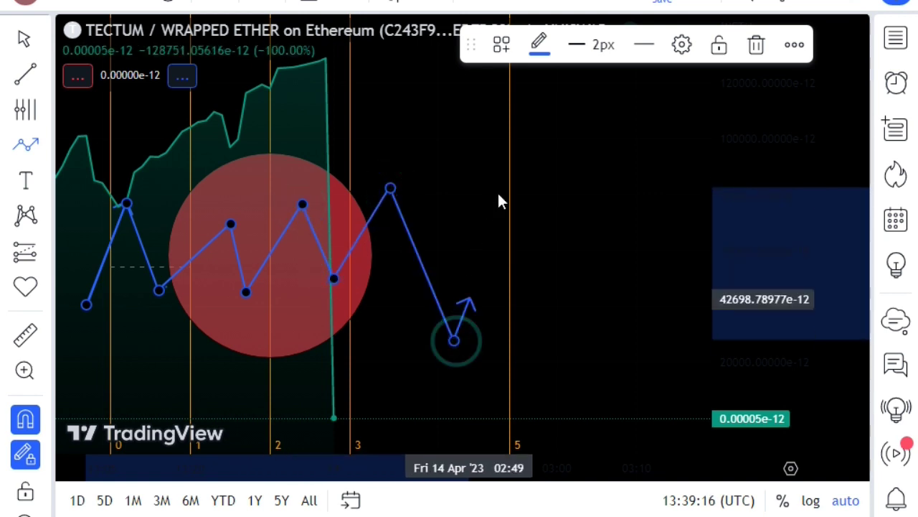
click(550, 312)
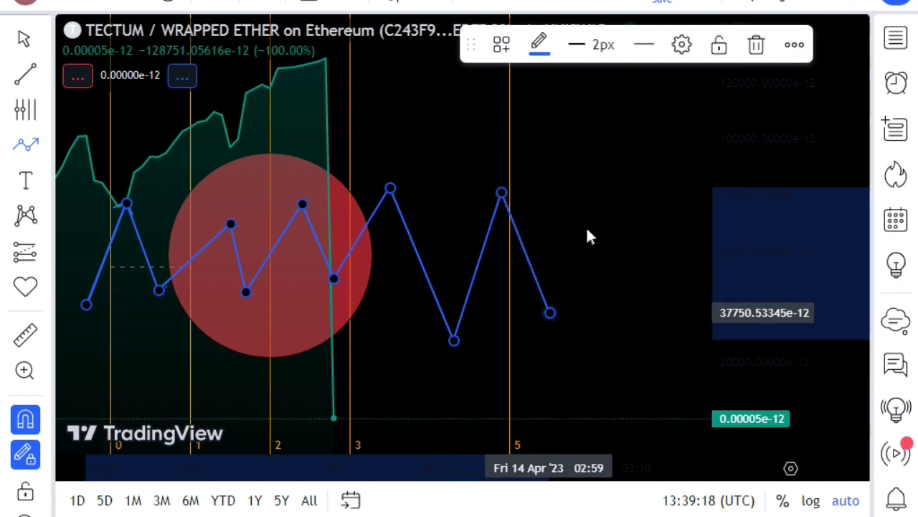
click(645, 319)
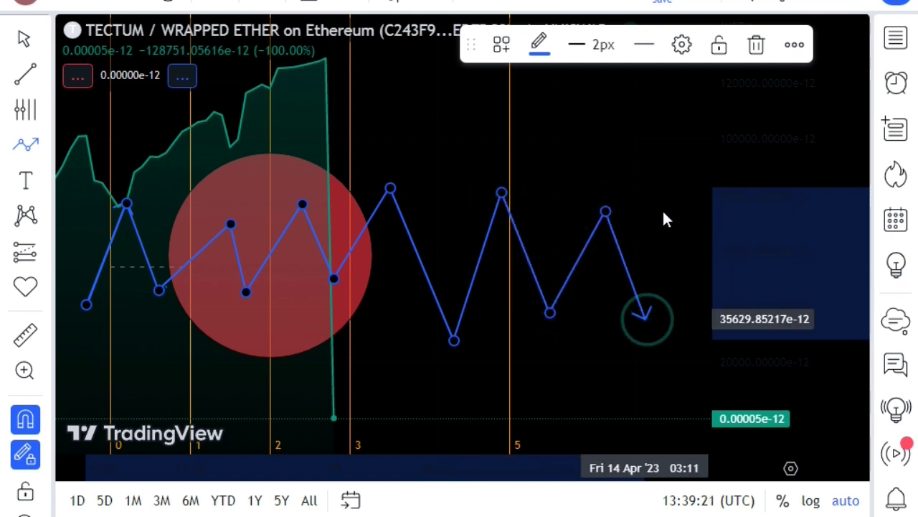
double_click(668, 200)
click(693, 363)
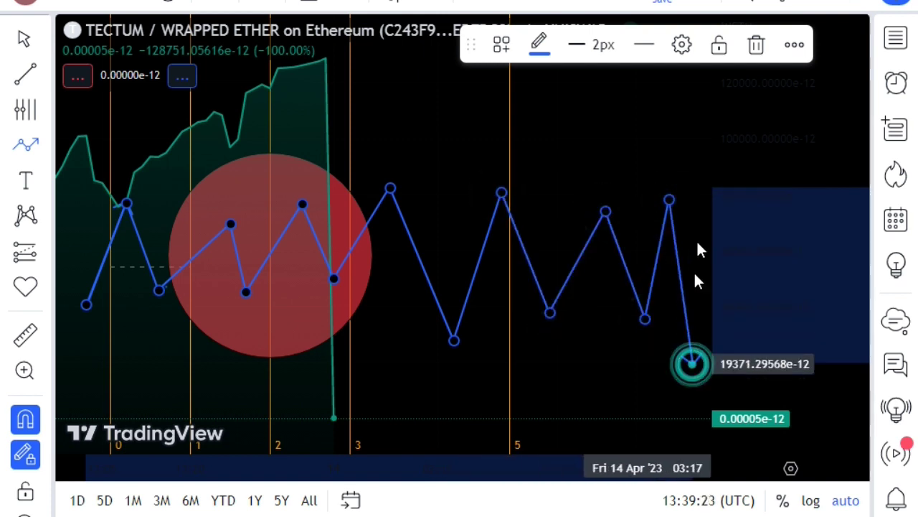
click(727, 150)
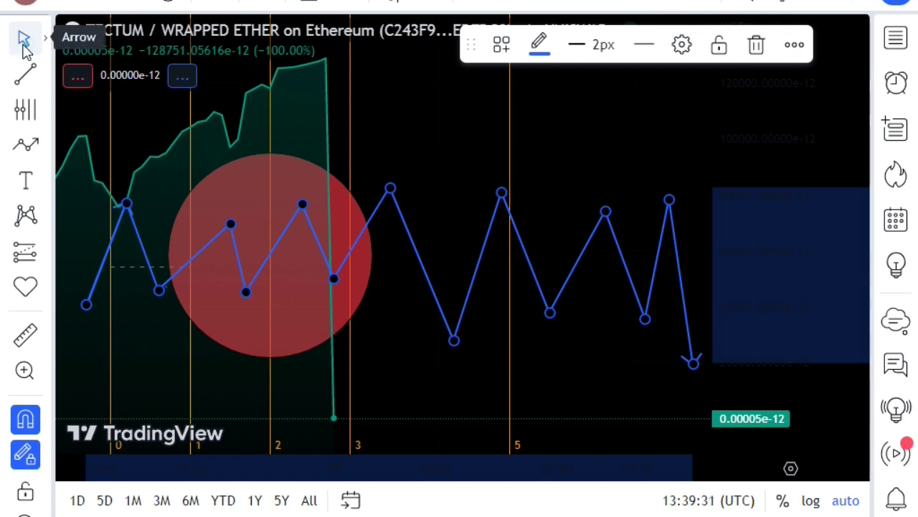
Step: Change the zigzag line's colour to yellow
click(24, 45)
click(40, 43)
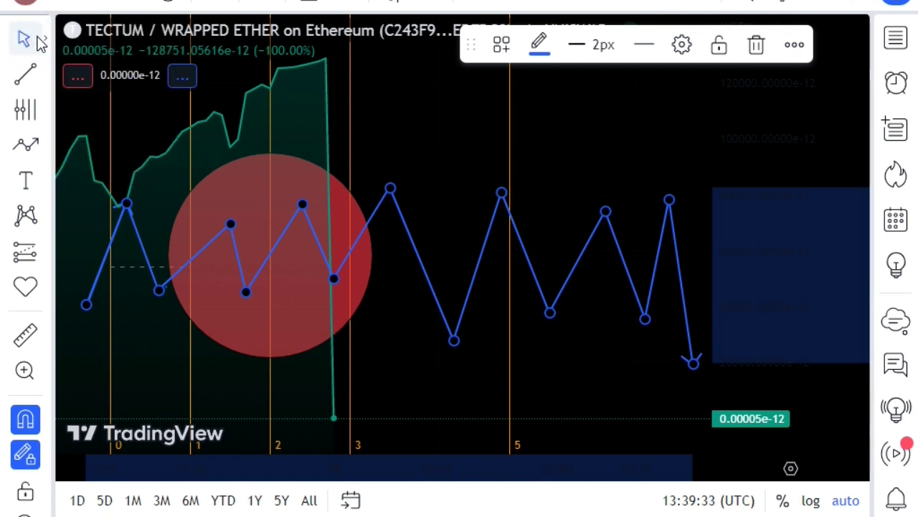
click(540, 42)
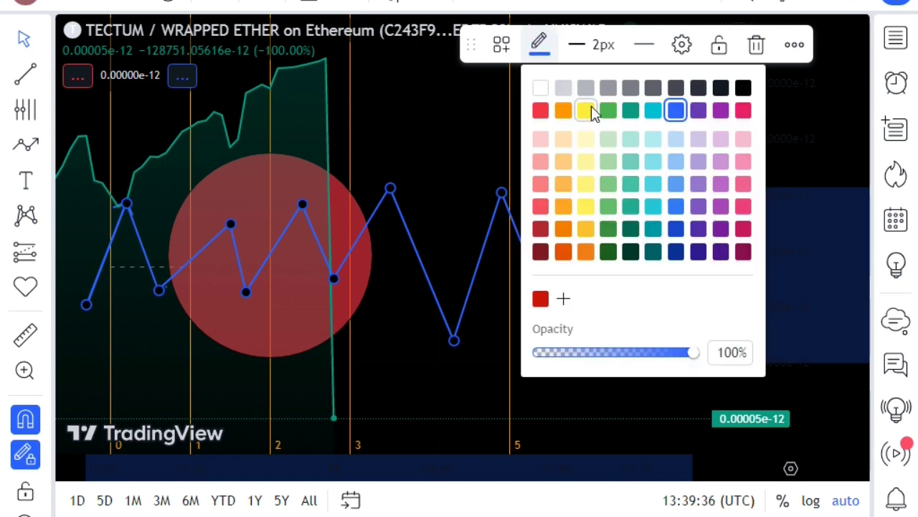
click(586, 111)
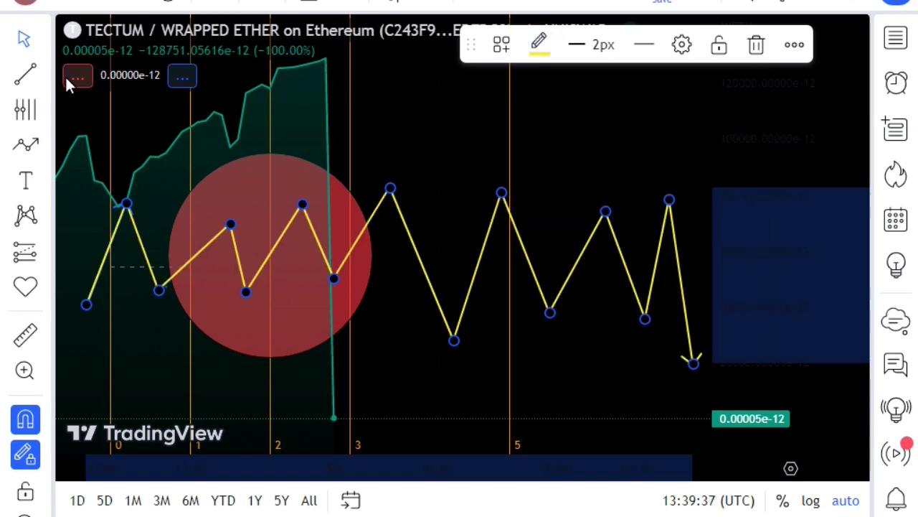
click(44, 152)
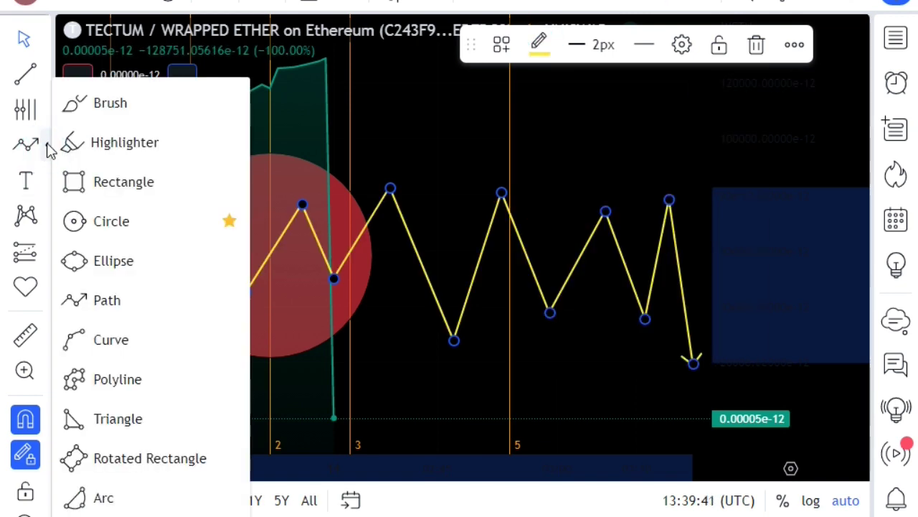
Step: With the Brush, loop yellow strokes around the zigzag's start, peaks, valleys around line 5, and arrow tip
click(102, 107)
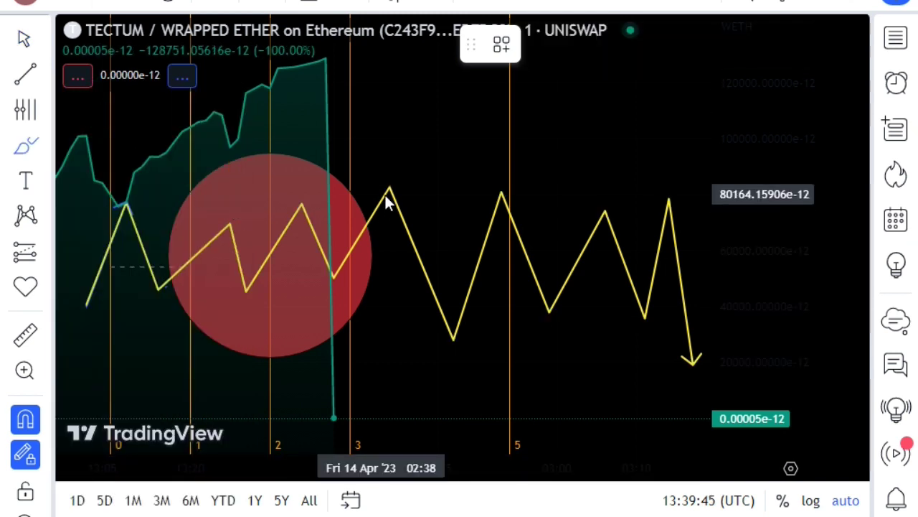
mouse_move(400, 175)
mouse_down()
mouse_move(375, 179)
mouse_move(364, 195)
mouse_move(395, 216)
mouse_move(414, 182)
mouse_move(399, 170)
mouse_up()
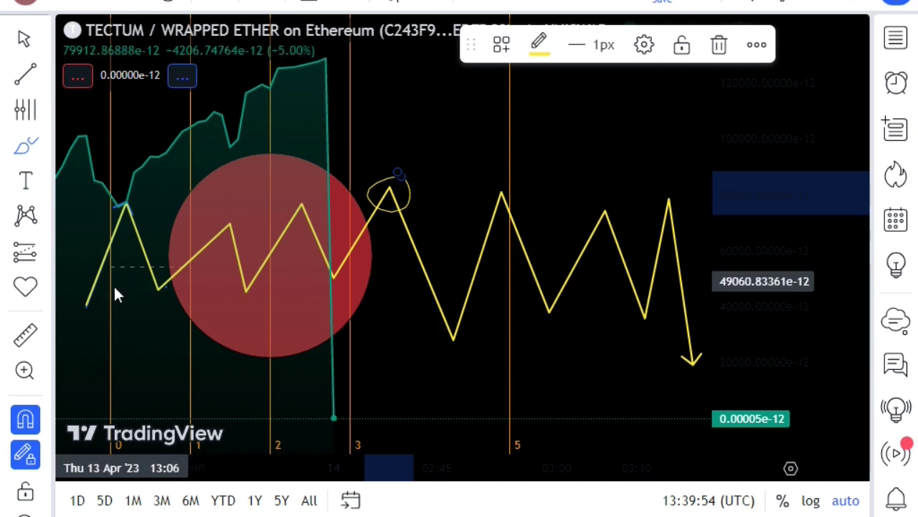
mouse_move(114, 284)
mouse_down()
mouse_move(70, 294)
mouse_move(84, 311)
mouse_move(127, 288)
mouse_up()
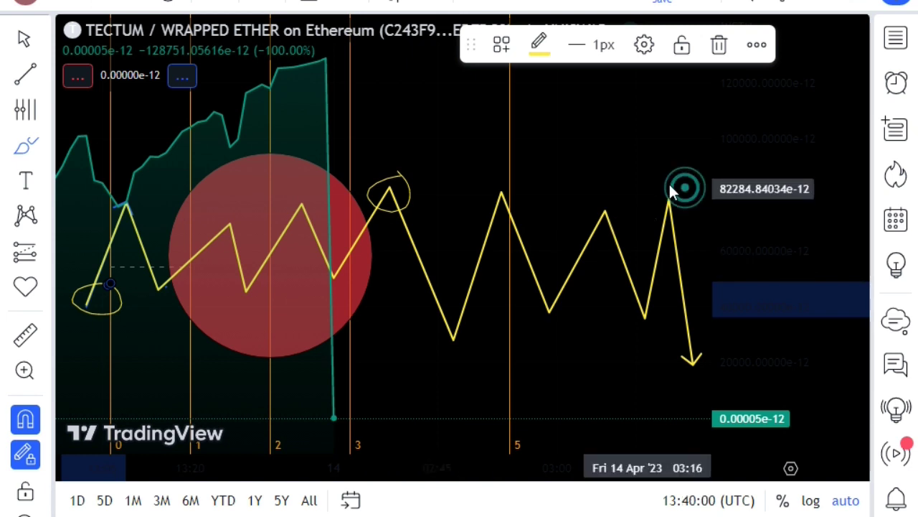
mouse_move(680, 189)
mouse_down()
mouse_move(652, 204)
mouse_move(658, 231)
mouse_move(695, 197)
mouse_move(683, 184)
mouse_up()
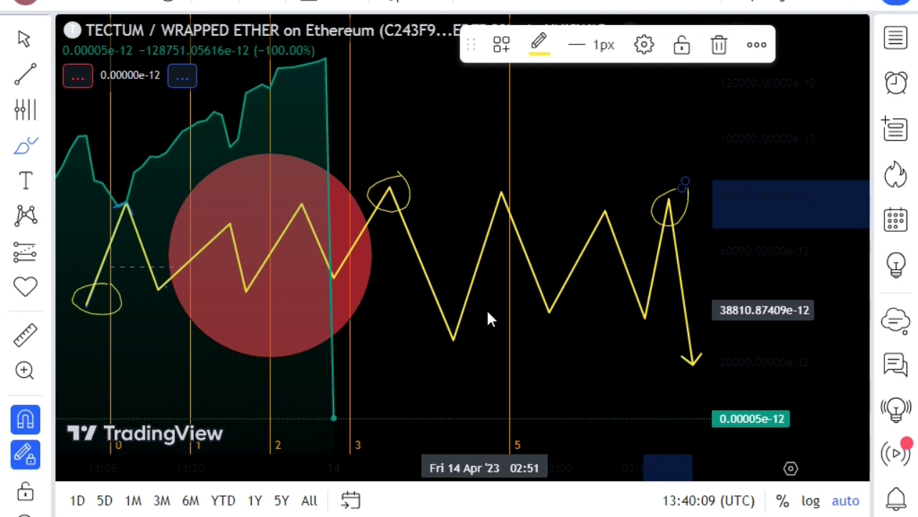
mouse_move(483, 313)
mouse_down()
mouse_move(426, 323)
mouse_move(422, 343)
mouse_move(479, 346)
mouse_move(475, 314)
mouse_up()
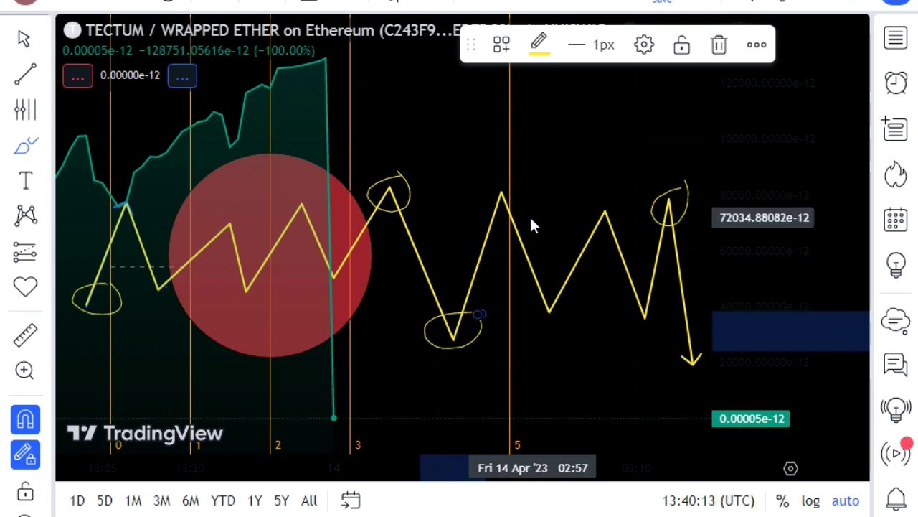
mouse_move(518, 198)
mouse_down()
mouse_move(503, 214)
mouse_move(492, 184)
mouse_move(525, 199)
mouse_move(511, 216)
mouse_up()
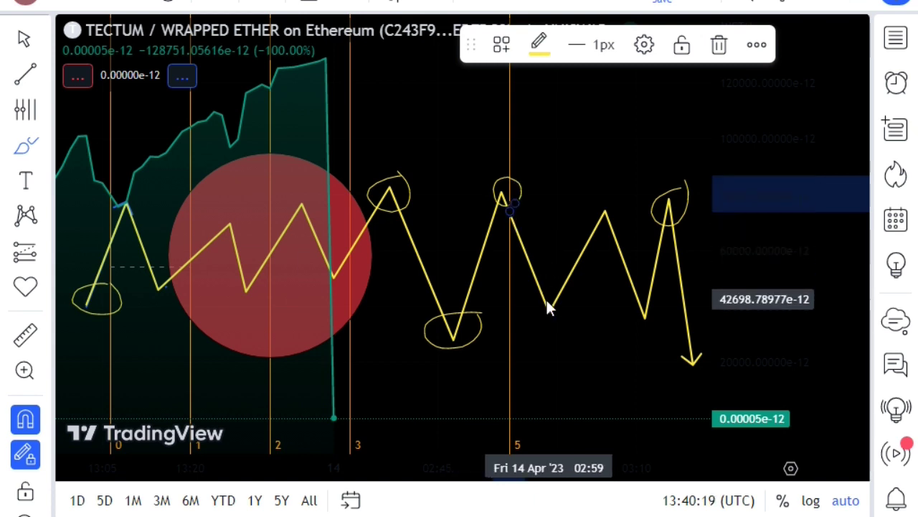
mouse_move(536, 291)
mouse_down()
mouse_move(572, 291)
mouse_move(554, 320)
mouse_move(530, 310)
mouse_up()
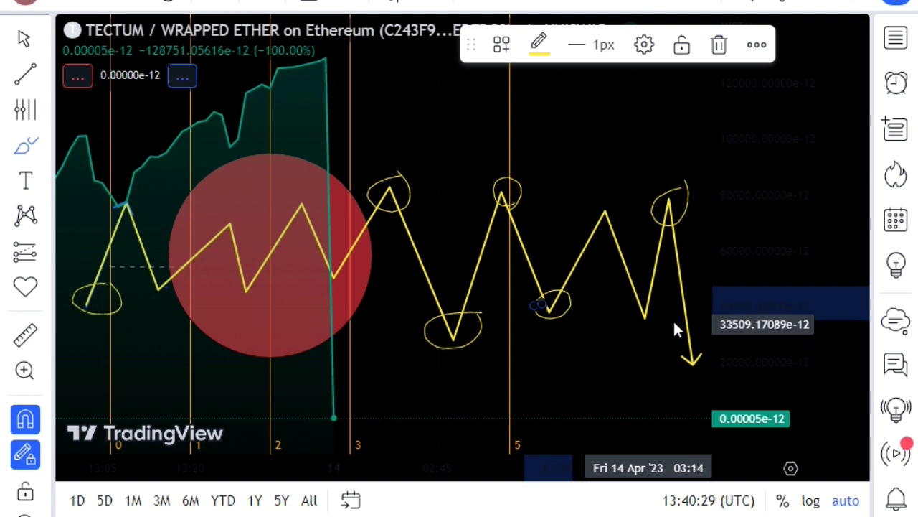
double_click(713, 323)
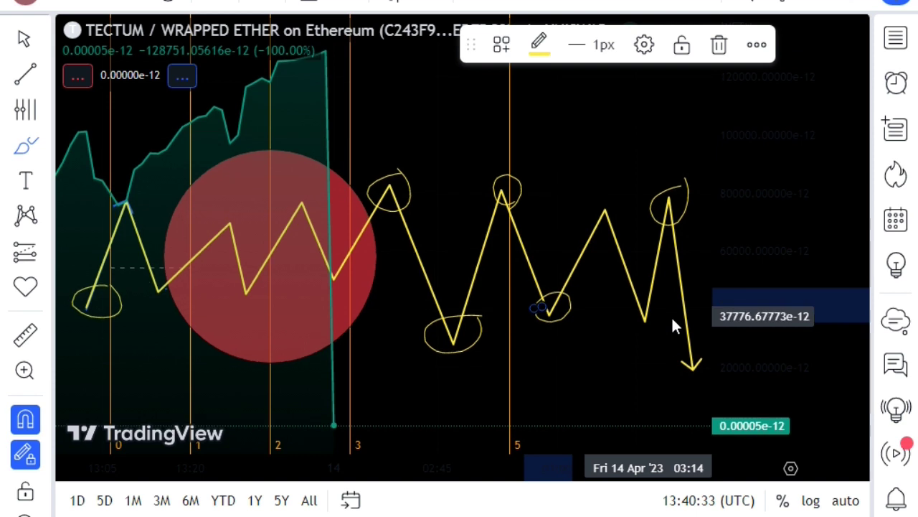
mouse_move(710, 355)
mouse_down()
mouse_move(683, 385)
mouse_move(670, 332)
mouse_move(678, 343)
mouse_up()
mouse_move(240, 195)
mouse_down()
mouse_move(205, 211)
mouse_move(198, 225)
mouse_move(248, 204)
mouse_move(233, 190)
mouse_up()
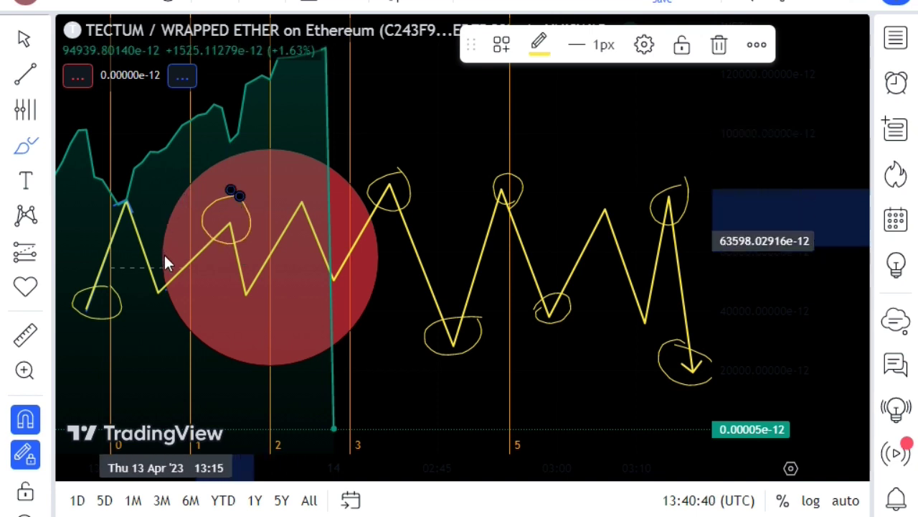
mouse_move(145, 211)
mouse_down()
mouse_move(106, 223)
mouse_move(102, 194)
mouse_move(144, 193)
mouse_move(147, 214)
mouse_up()
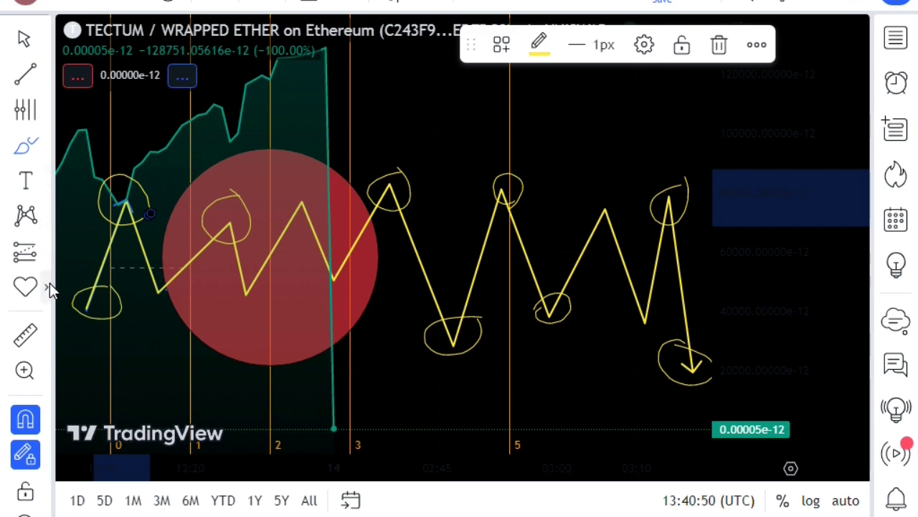
Step: Place target icons on the valley and peak inside the red circle, making the peak target orange
click(48, 287)
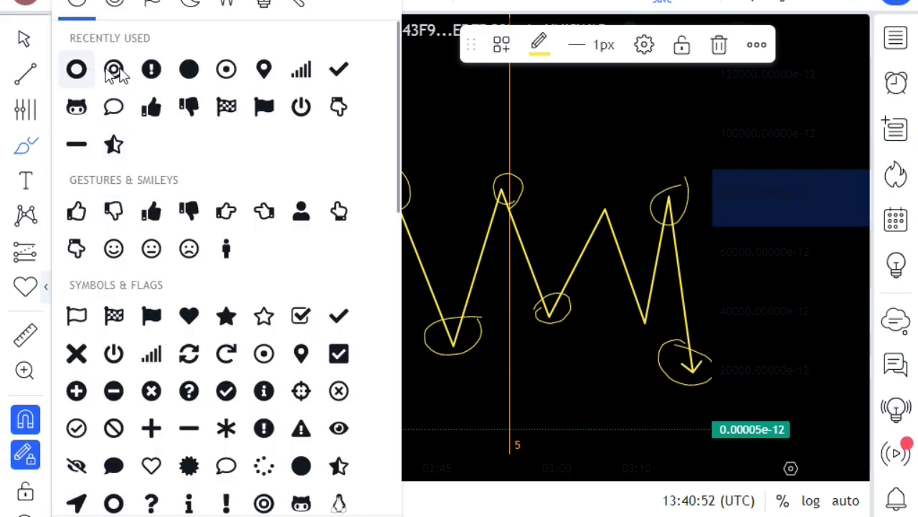
click(115, 69)
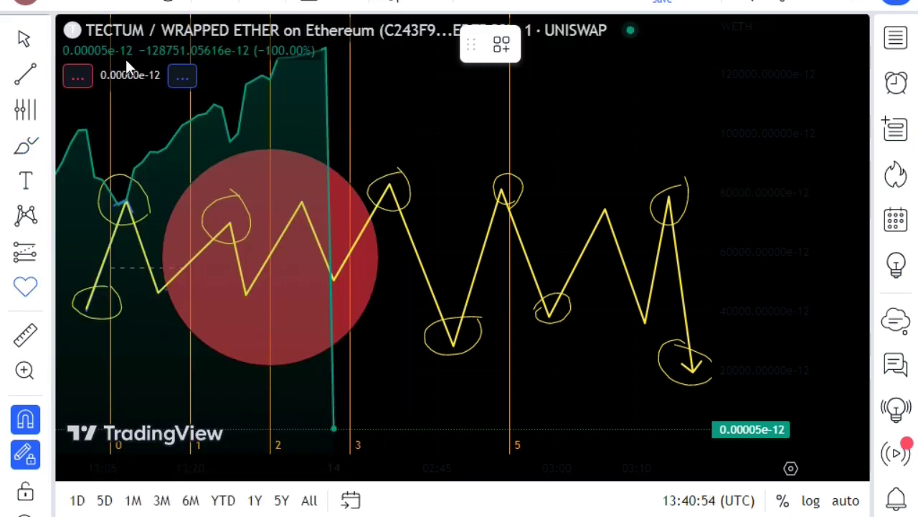
click(247, 287)
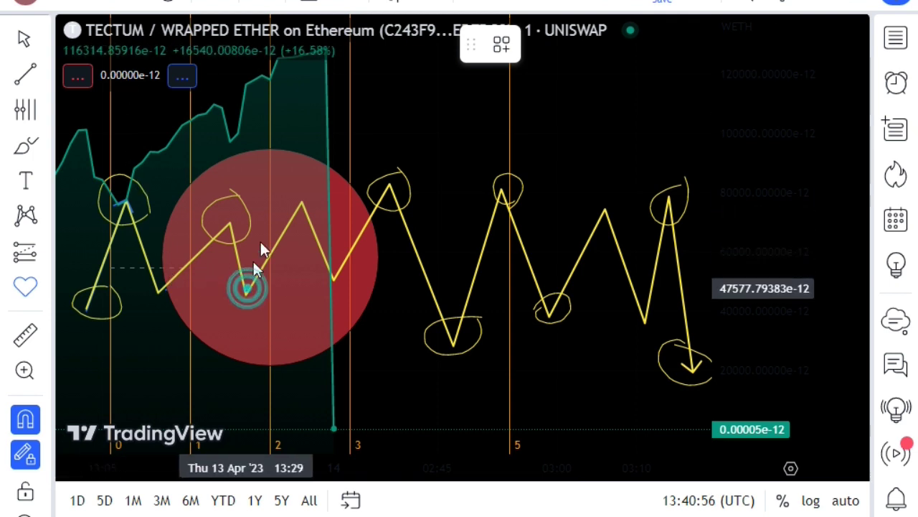
drag(259, 249, 301, 203)
click(533, 47)
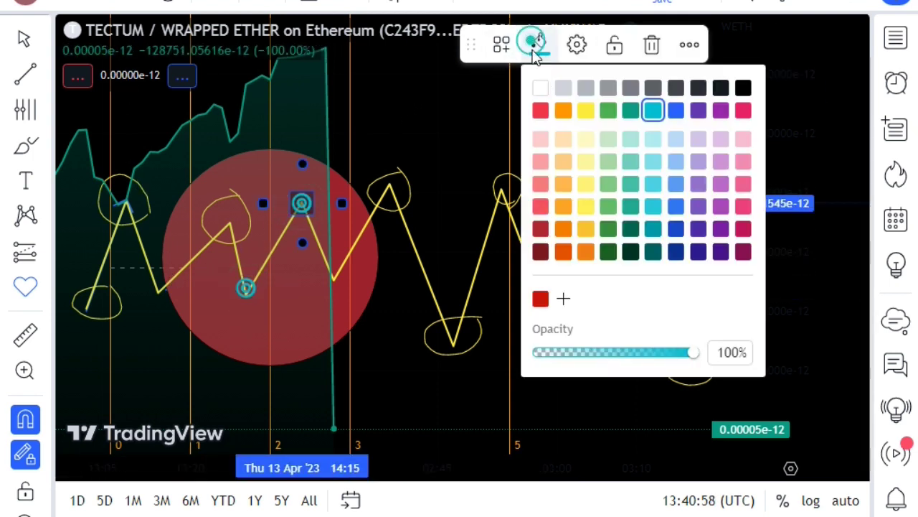
click(563, 109)
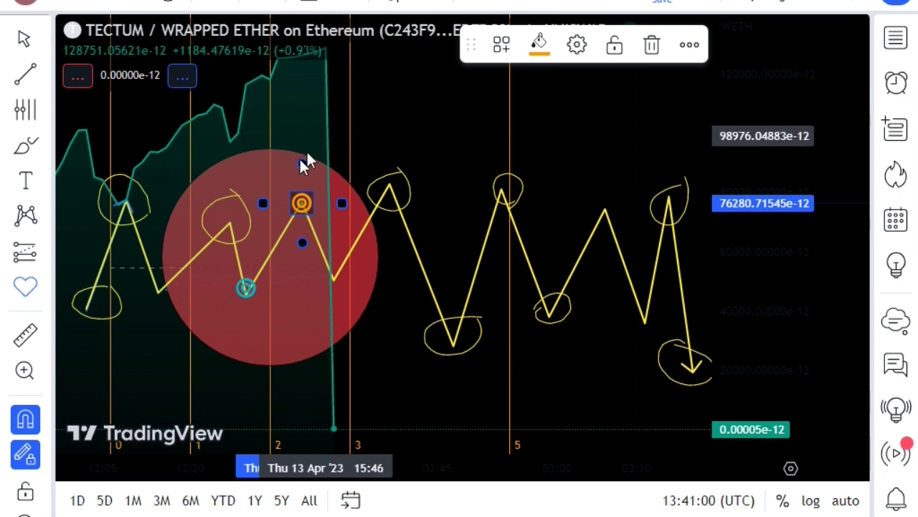
Step: Place orange targets on the zigzag's start, every peak and valley, and the arrow tip
click(96, 297)
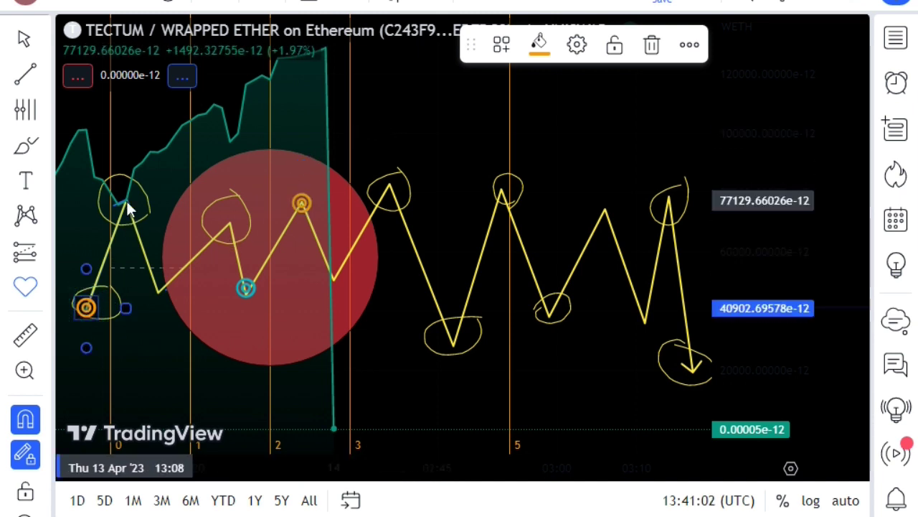
click(127, 201)
click(153, 288)
click(229, 219)
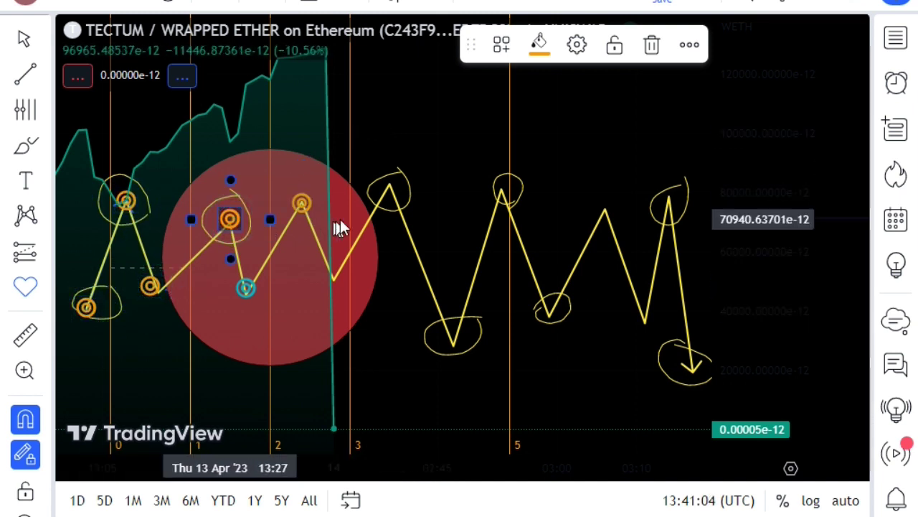
click(398, 187)
click(336, 277)
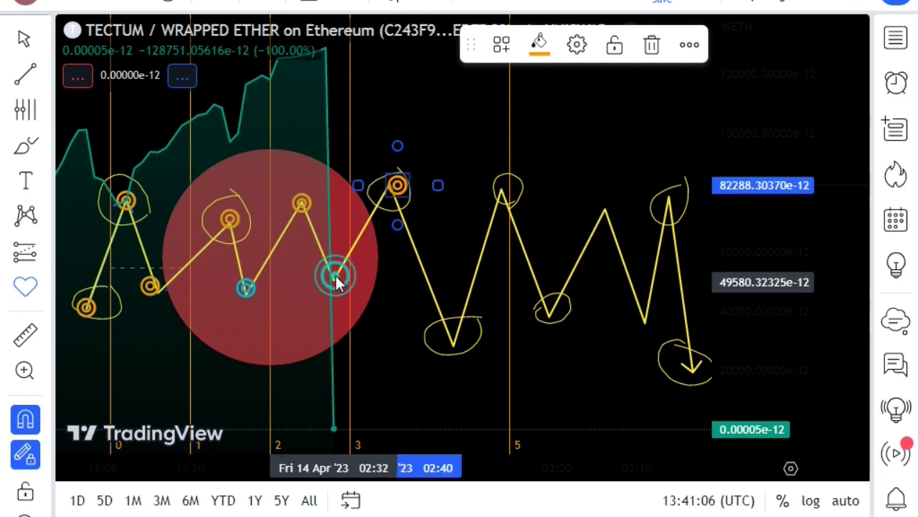
click(453, 337)
click(503, 190)
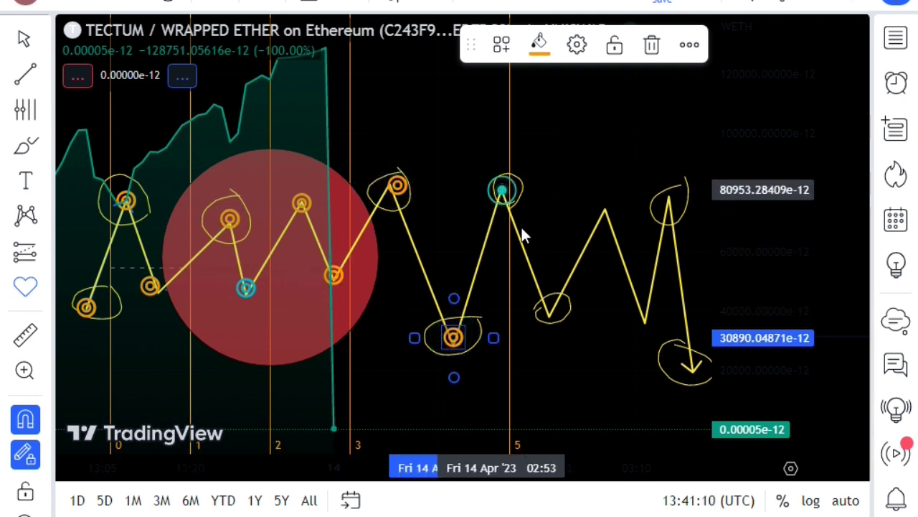
click(550, 308)
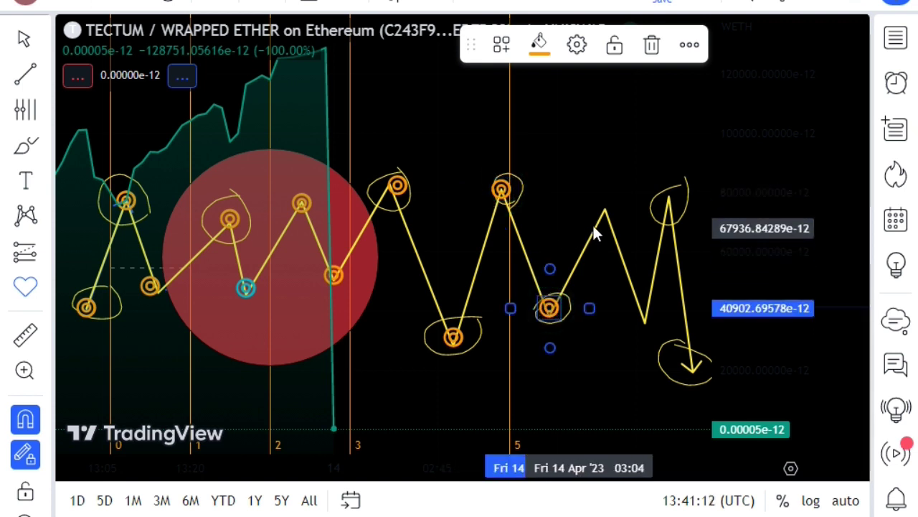
click(606, 207)
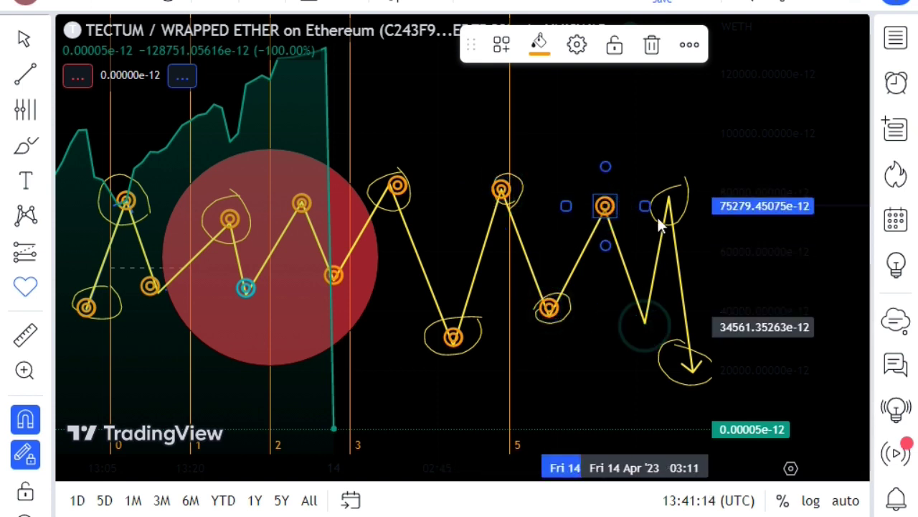
click(669, 198)
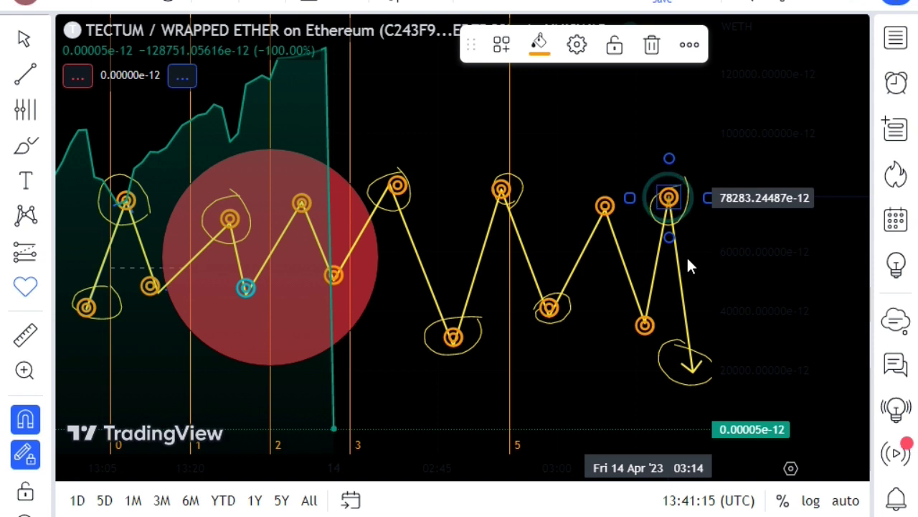
click(693, 371)
scroll(10, 176, down, 2)
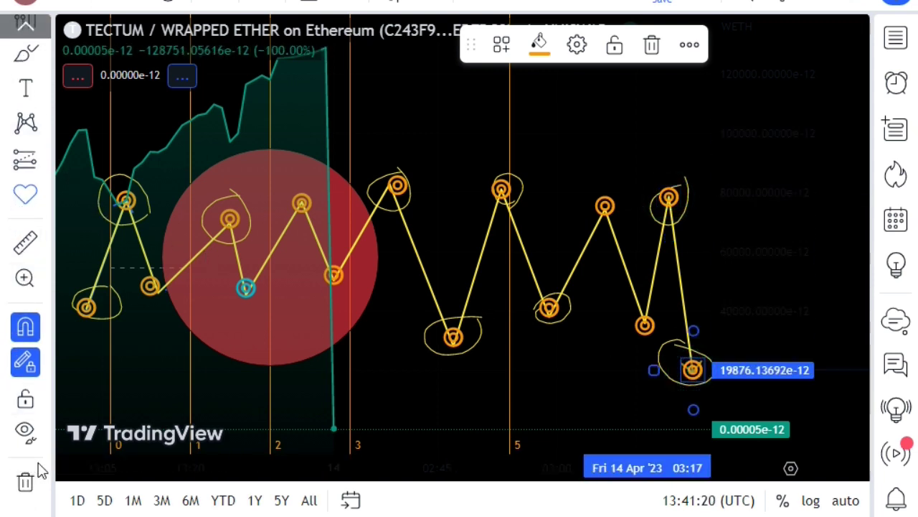
click(42, 489)
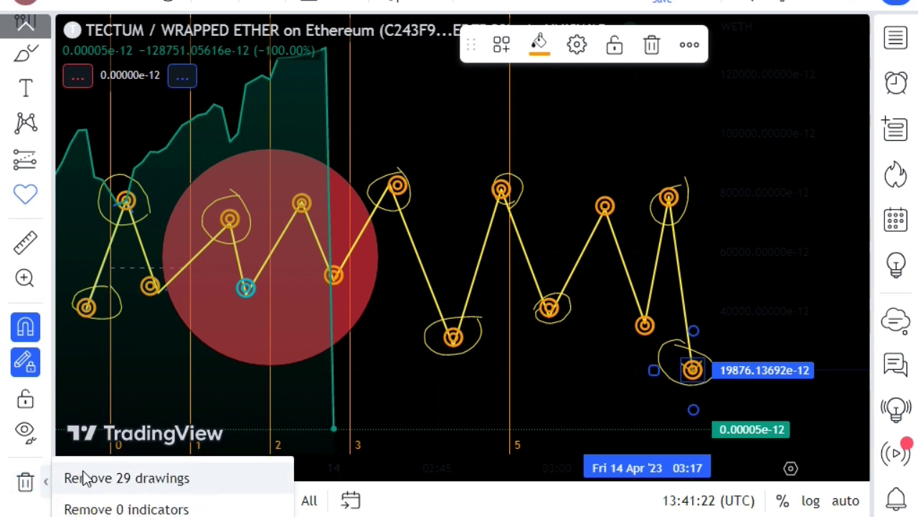
click(76, 478)
scroll(9, 248, up, 2)
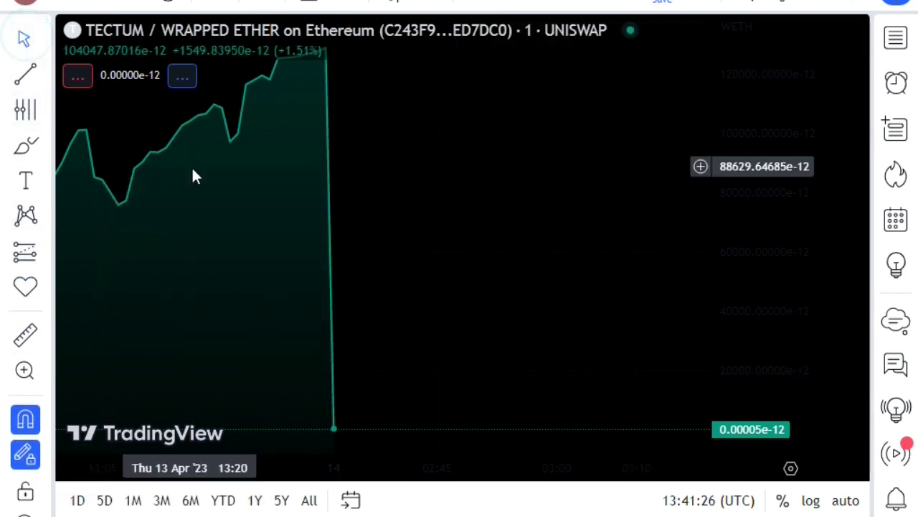
mouse_move(196, 169)
mouse_down()
mouse_move(393, 212)
mouse_move(548, 261)
mouse_up()
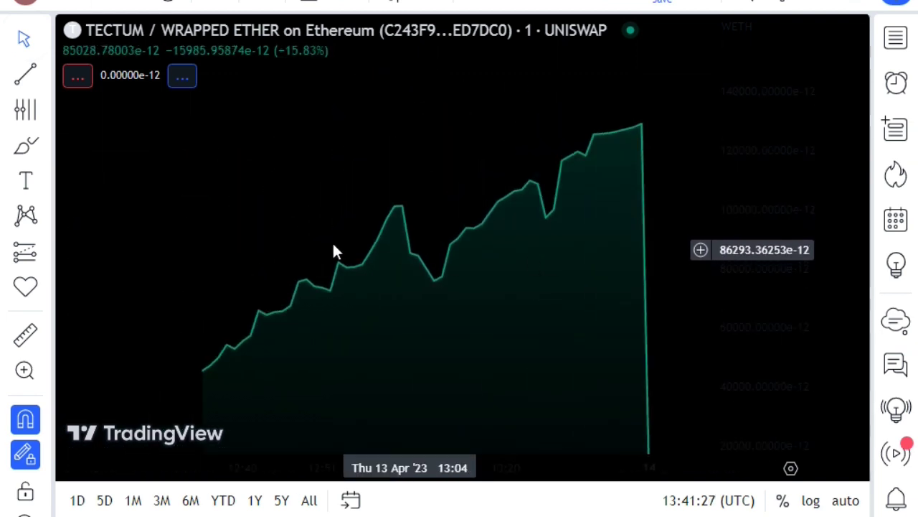
scroll(336, 244, up, 5)
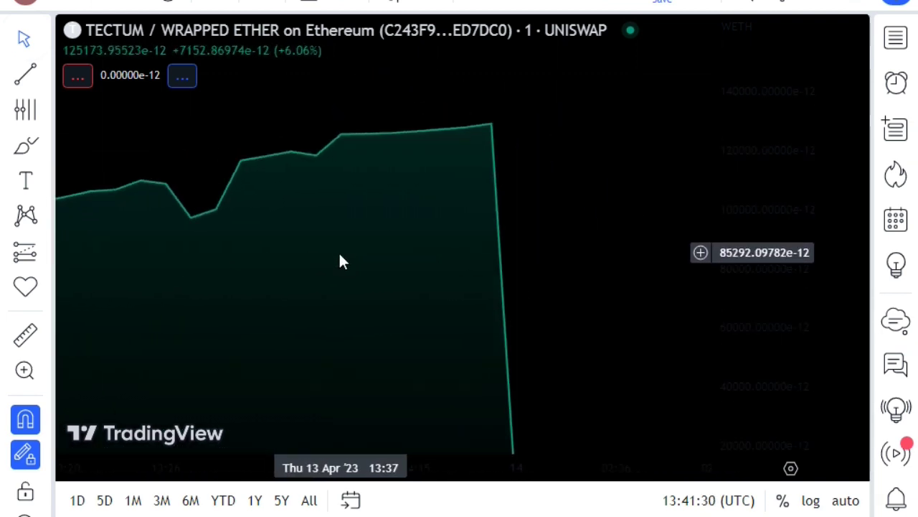
drag(455, 310, 502, 338)
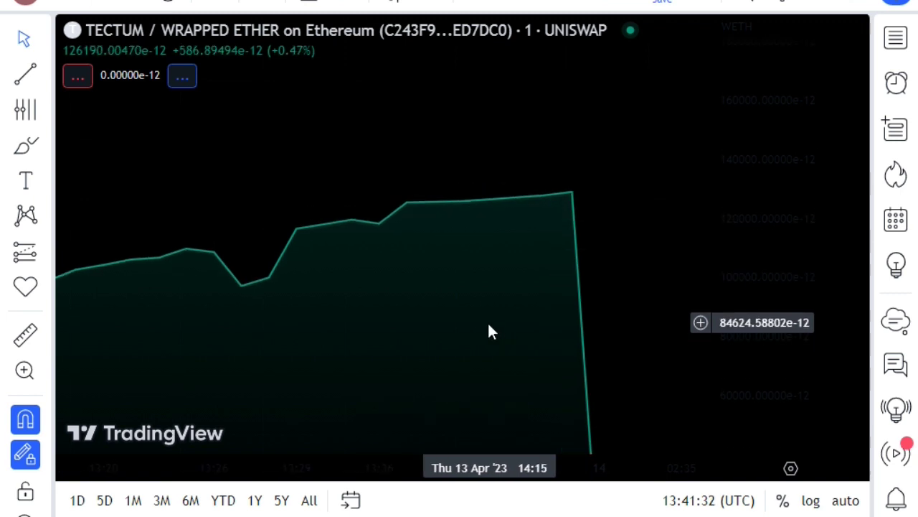
drag(395, 307, 543, 299)
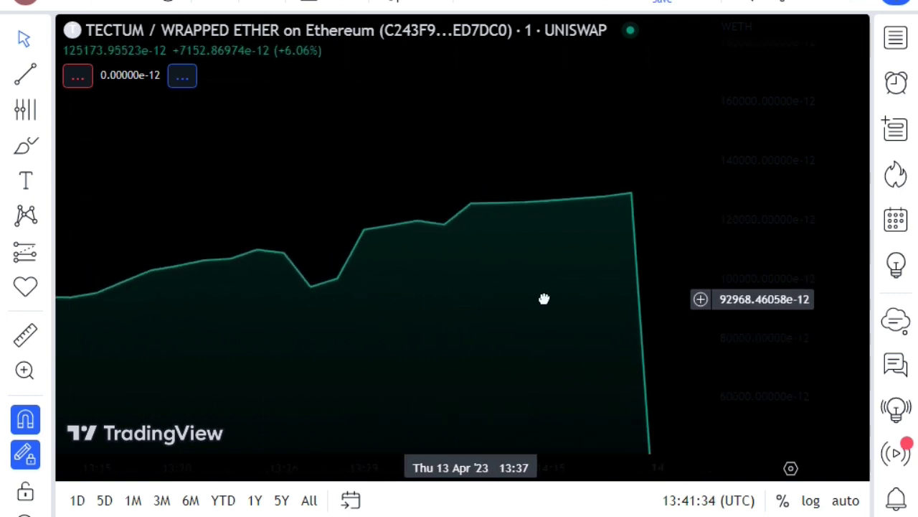
scroll(475, 285, down, 2)
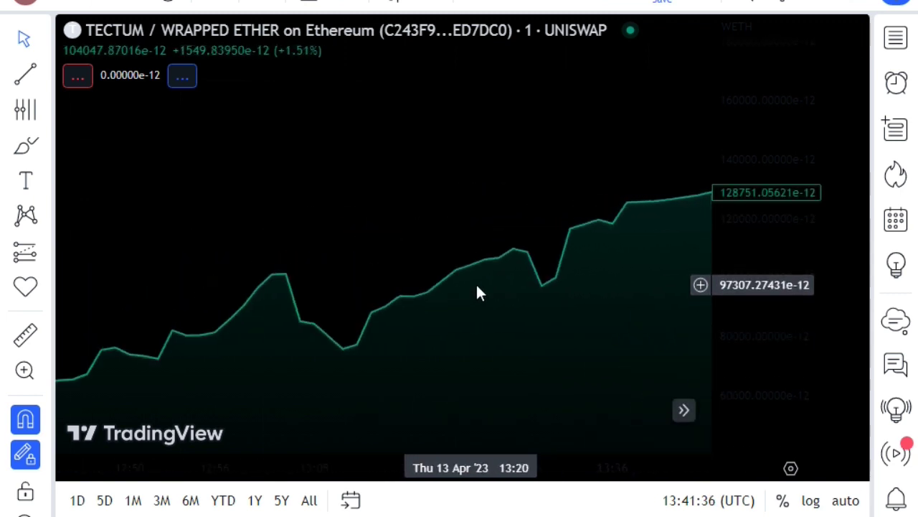
scroll(462, 279, up, 3)
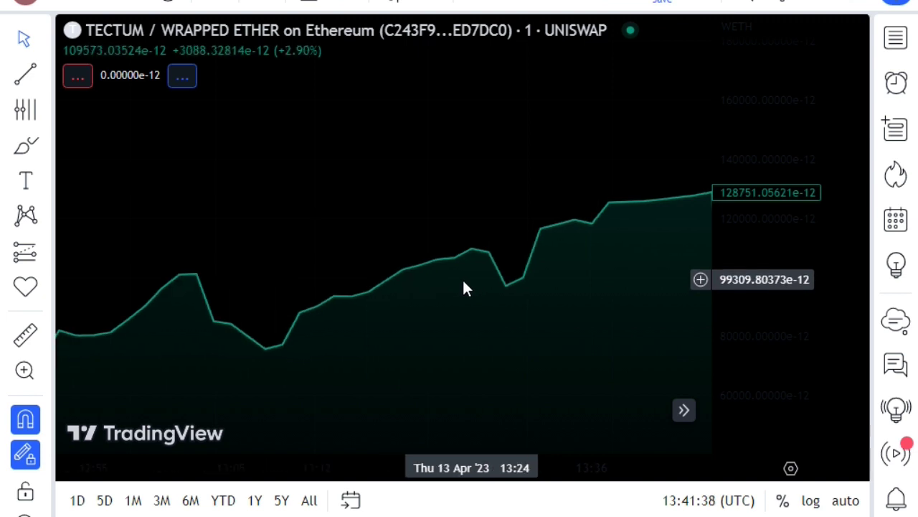
scroll(462, 282, up, 3)
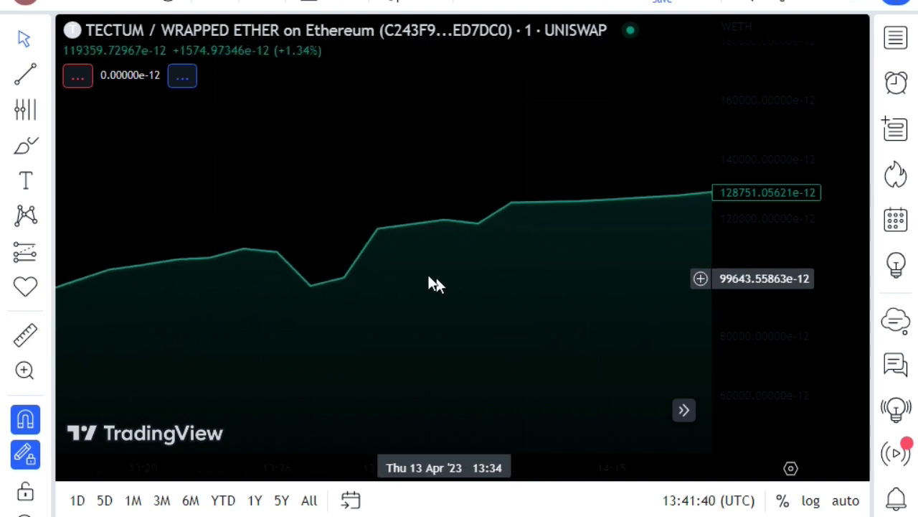
click(252, 221)
scroll(303, 217, down, 2)
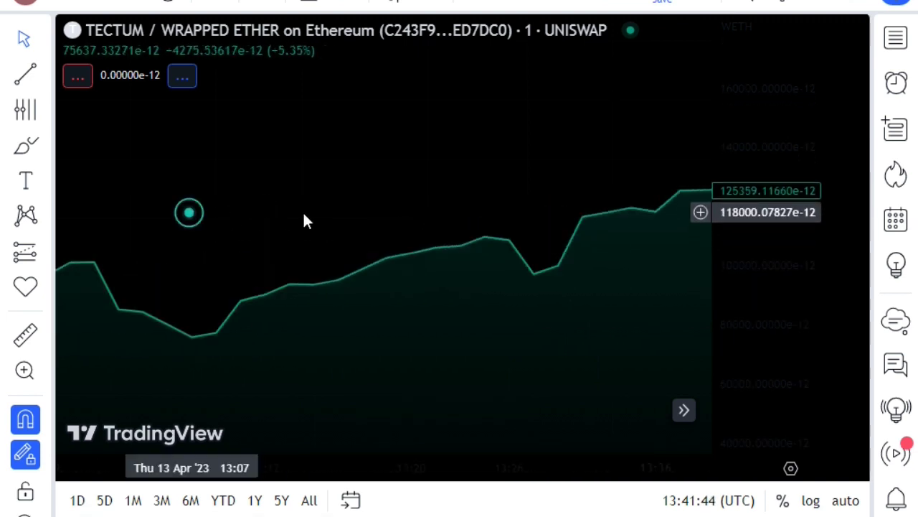
drag(188, 211, 416, 212)
scroll(409, 213, down, 3)
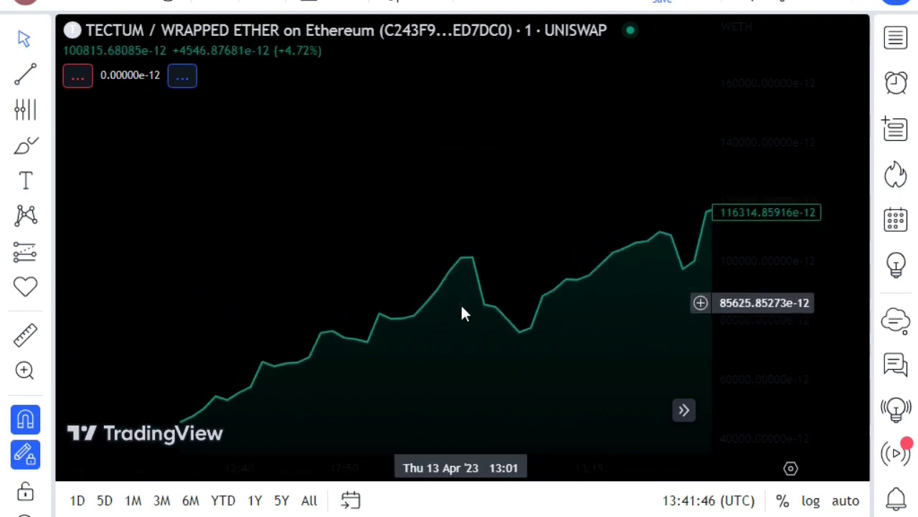
mouse_move(459, 306)
mouse_down()
mouse_move(375, 219)
mouse_move(119, 157)
mouse_up()
scroll(160, 199, down, 1)
scroll(322, 285, down, 2)
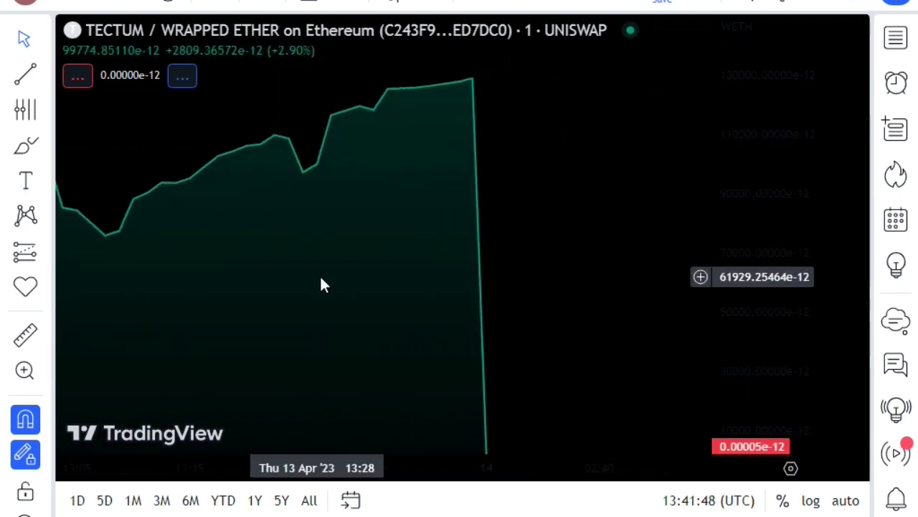
mouse_move(241, 237)
mouse_down()
mouse_move(349, 183)
mouse_move(461, 225)
mouse_move(553, 330)
mouse_move(550, 354)
mouse_up()
scroll(280, 318, up, 2)
mouse_move(246, 303)
mouse_down()
mouse_move(373, 289)
mouse_move(459, 264)
mouse_move(546, 269)
mouse_up()
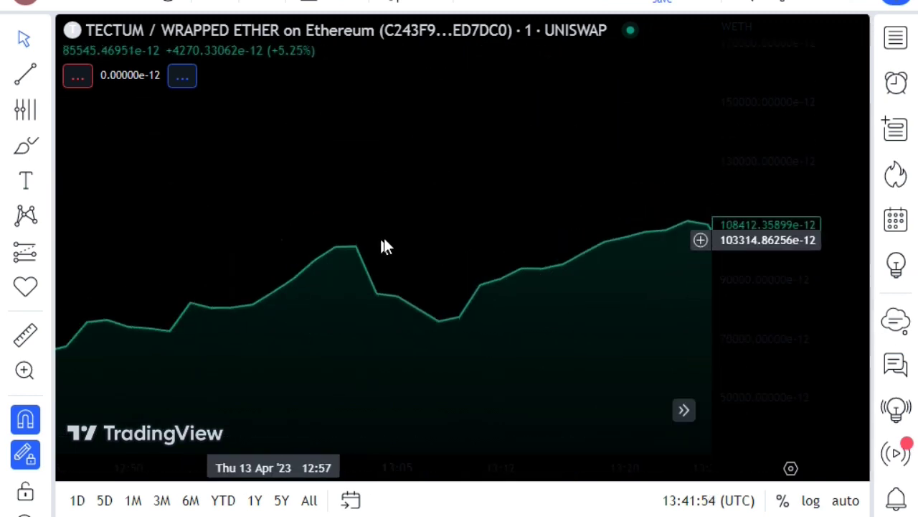
click(279, 240)
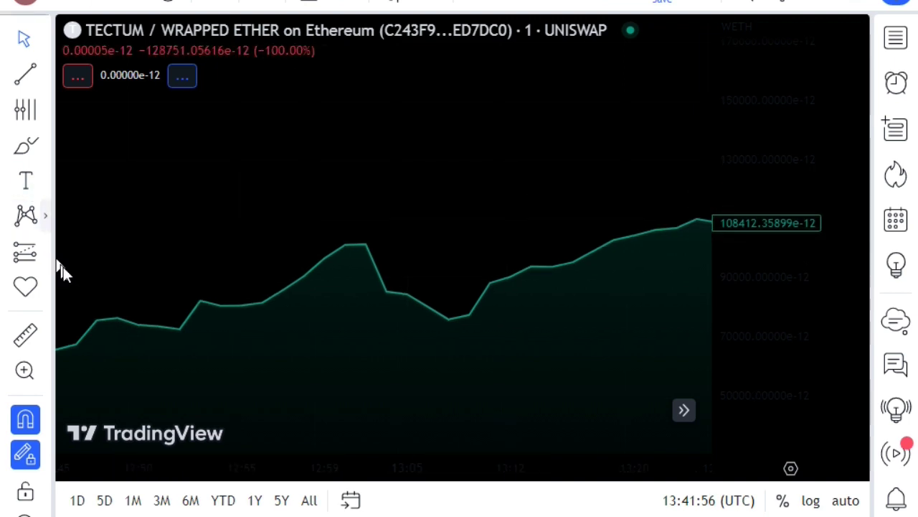
click(90, 343)
mouse_move(104, 329)
mouse_down()
mouse_move(165, 289)
mouse_move(323, 265)
mouse_move(416, 260)
mouse_move(517, 297)
mouse_up()
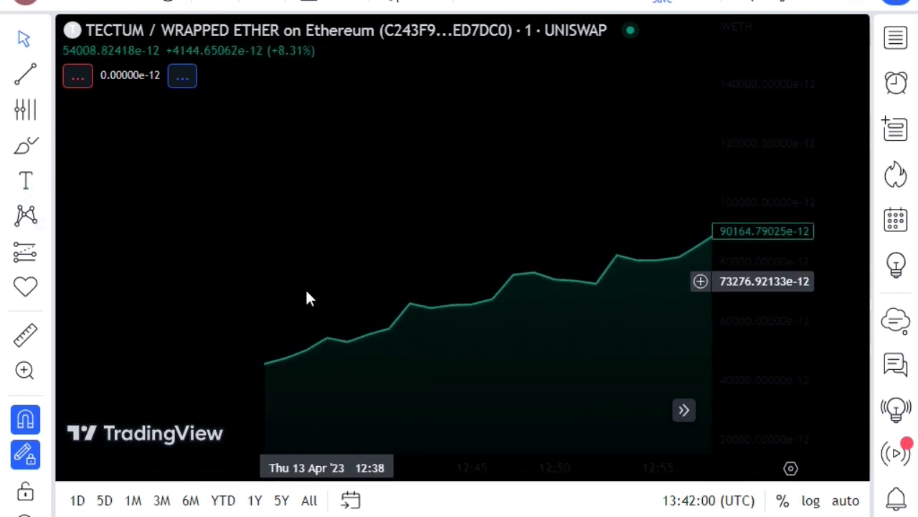
mouse_move(276, 391)
mouse_down()
mouse_move(389, 277)
mouse_move(476, 275)
mouse_move(524, 316)
mouse_up()
scroll(315, 286, up, 3)
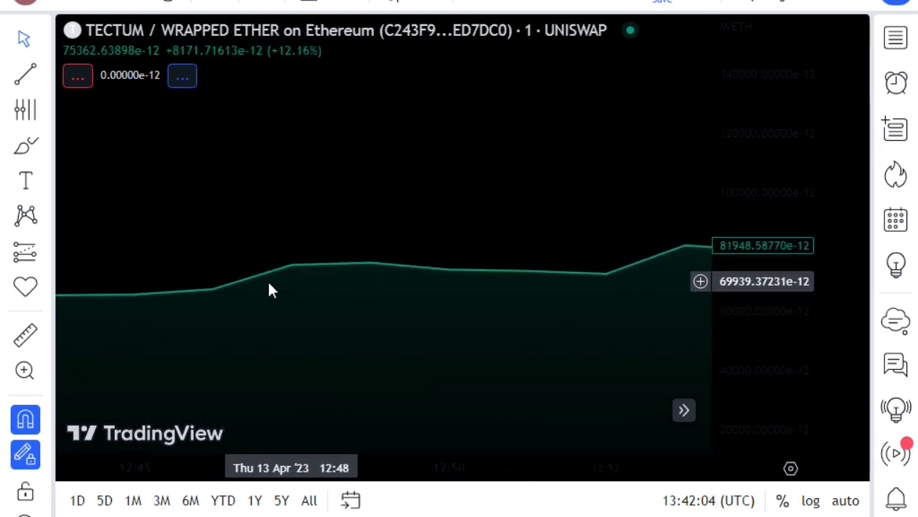
scroll(262, 290, up, 2)
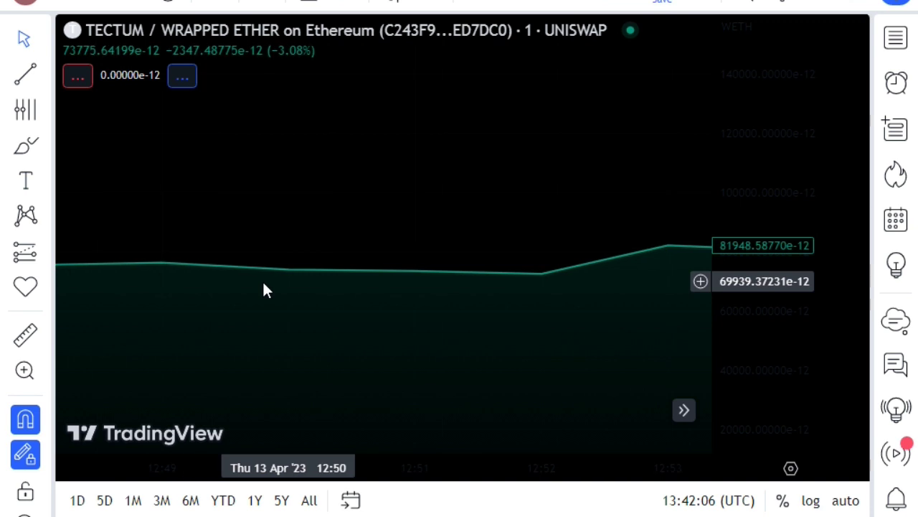
scroll(263, 287, down, 3)
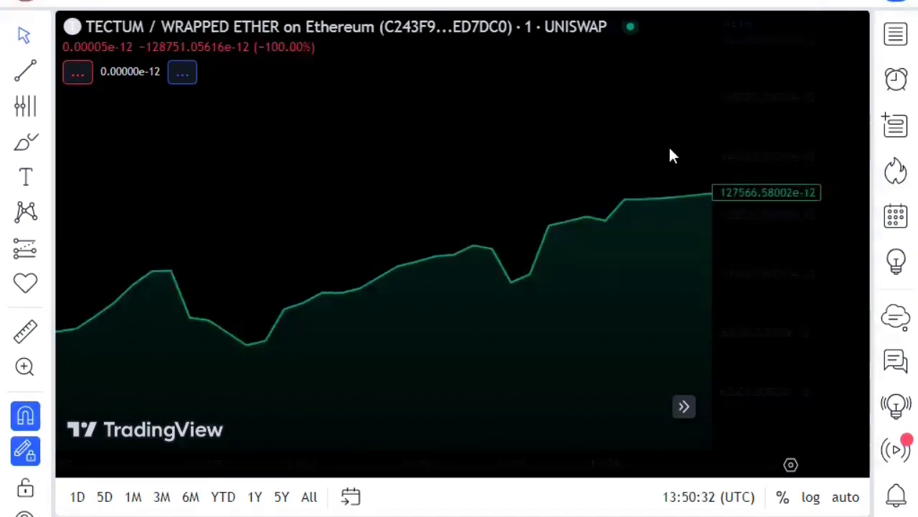
mouse_move(338, 179)
mouse_down()
mouse_move(330, 305)
mouse_move(376, 191)
mouse_move(583, 148)
mouse_move(560, 229)
mouse_move(571, 329)
mouse_move(569, 101)
mouse_move(438, 217)
mouse_up()
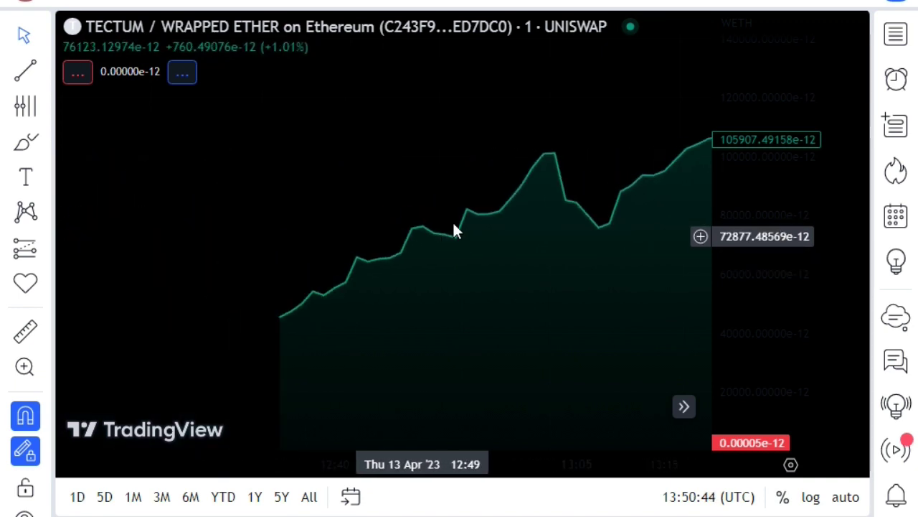
mouse_move(454, 230)
mouse_down()
mouse_move(377, 293)
mouse_move(270, 298)
mouse_move(196, 326)
mouse_up()
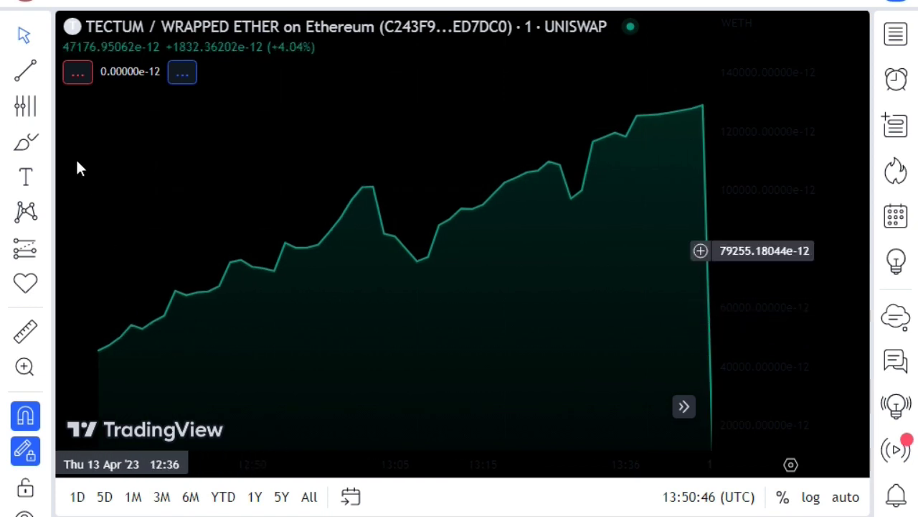
click(46, 106)
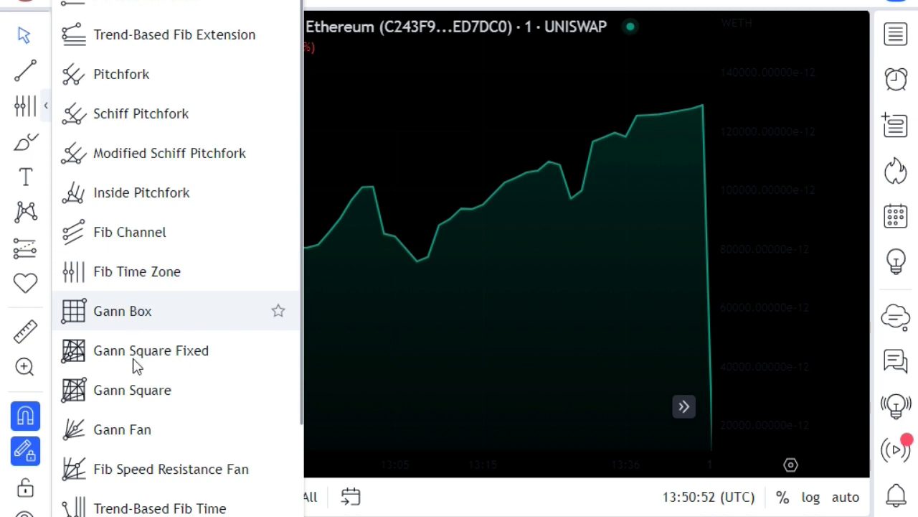
Step: Draw a Gann Fan from the first bar to mid-chart, shift it slightly down-right, and select the Highlighter
click(151, 446)
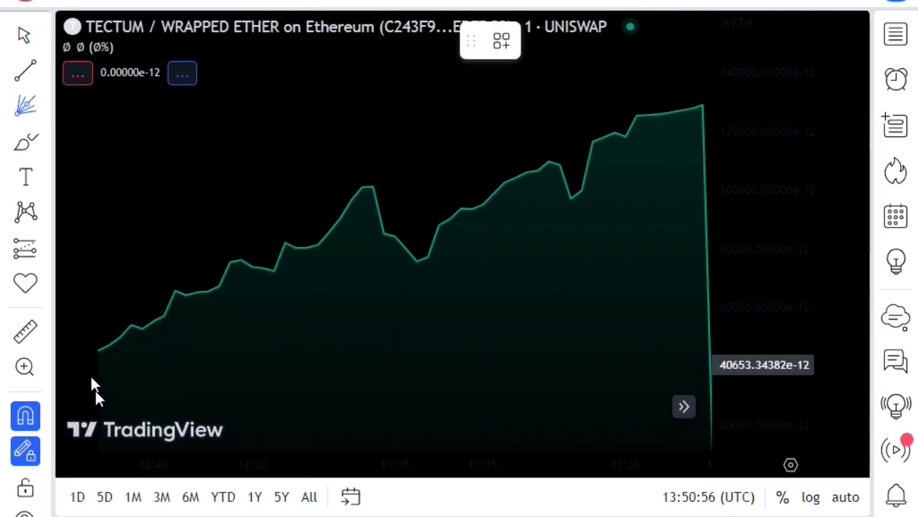
click(99, 350)
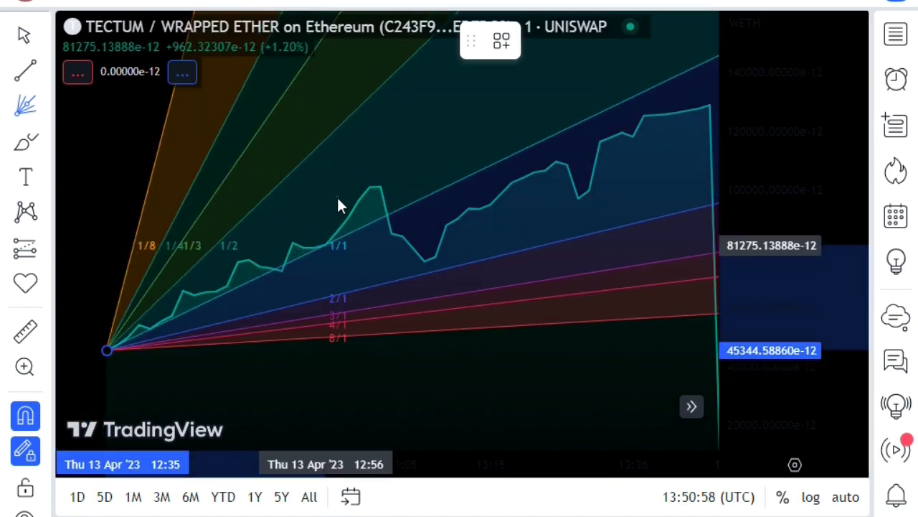
click(338, 200)
scroll(317, 209, up, 2)
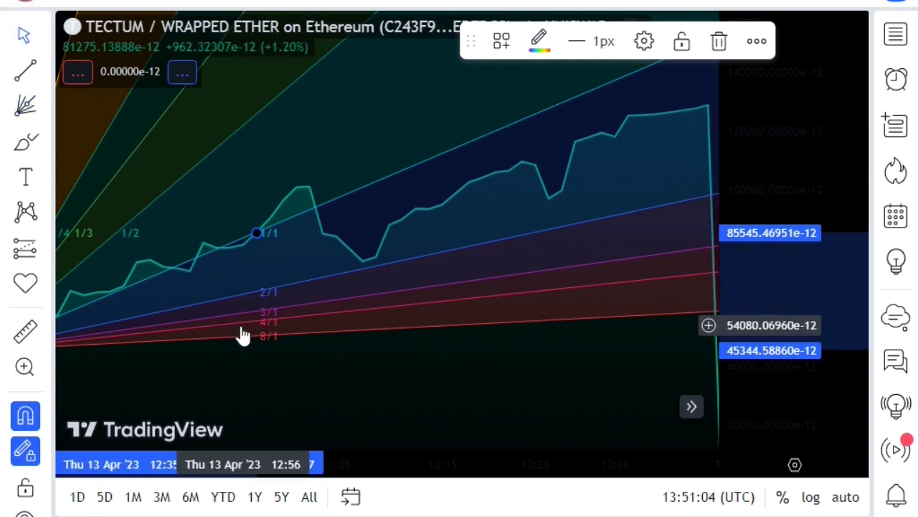
drag(262, 346, 280, 404)
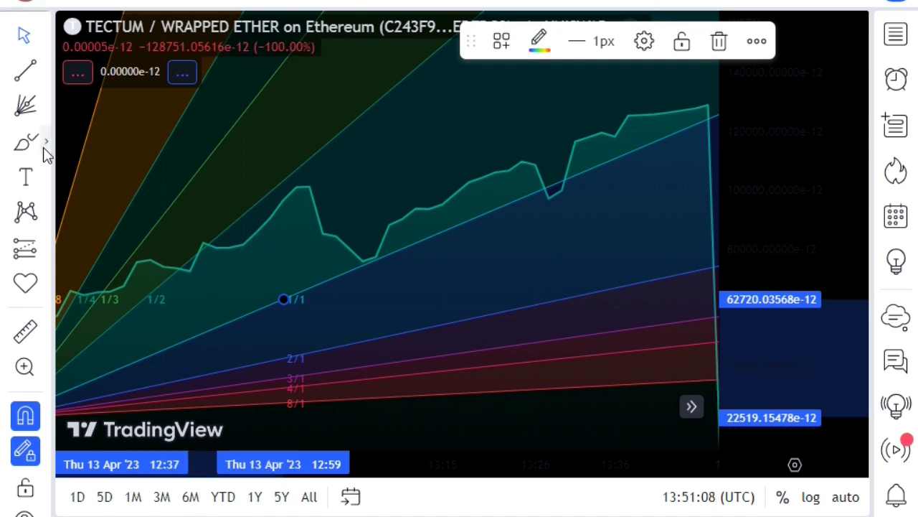
click(43, 145)
click(97, 147)
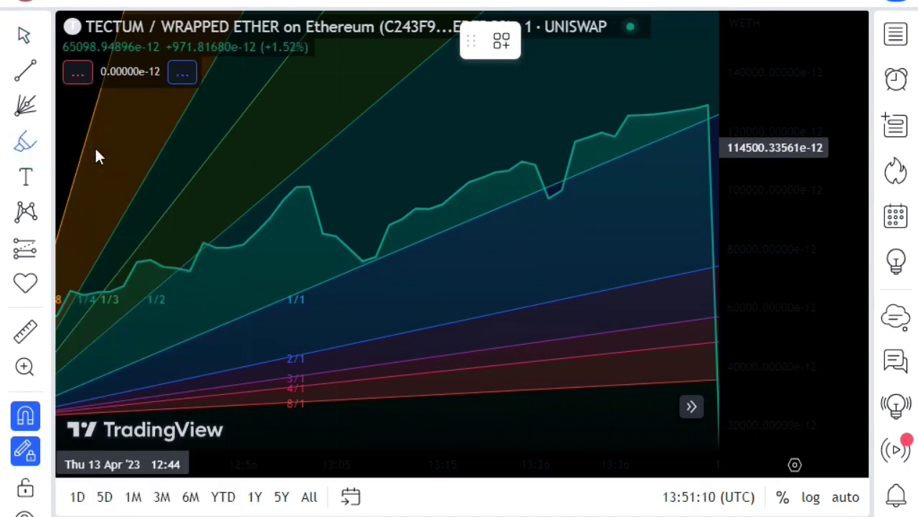
Step: Highlight the price line in yellow from the first bar through the dip, later rise, and final drop
mouse_move(61, 314)
mouse_down()
mouse_move(75, 285)
mouse_move(94, 291)
mouse_move(146, 258)
mouse_move(185, 273)
mouse_move(201, 241)
mouse_move(246, 244)
mouse_move(318, 183)
mouse_move(330, 223)
mouse_up()
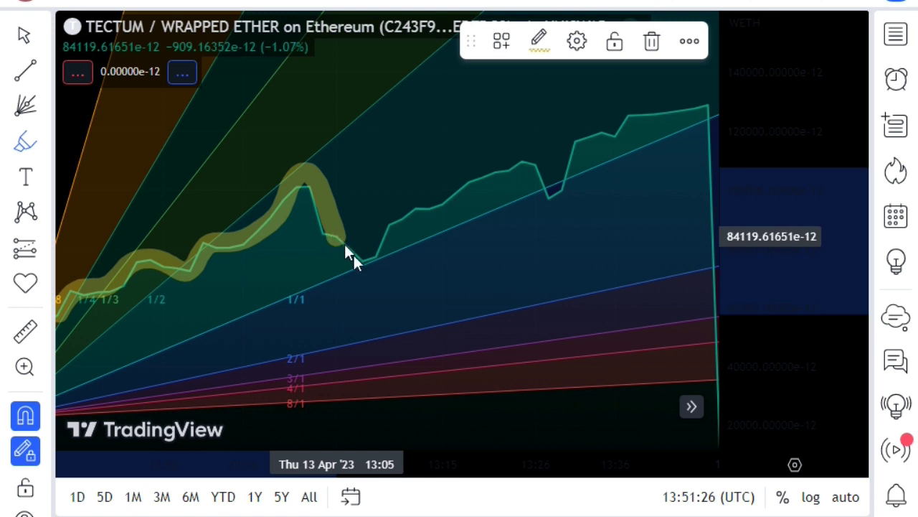
mouse_move(345, 246)
mouse_down()
mouse_move(368, 262)
mouse_move(390, 213)
mouse_move(457, 203)
mouse_move(463, 190)
mouse_move(539, 175)
mouse_move(547, 195)
mouse_up()
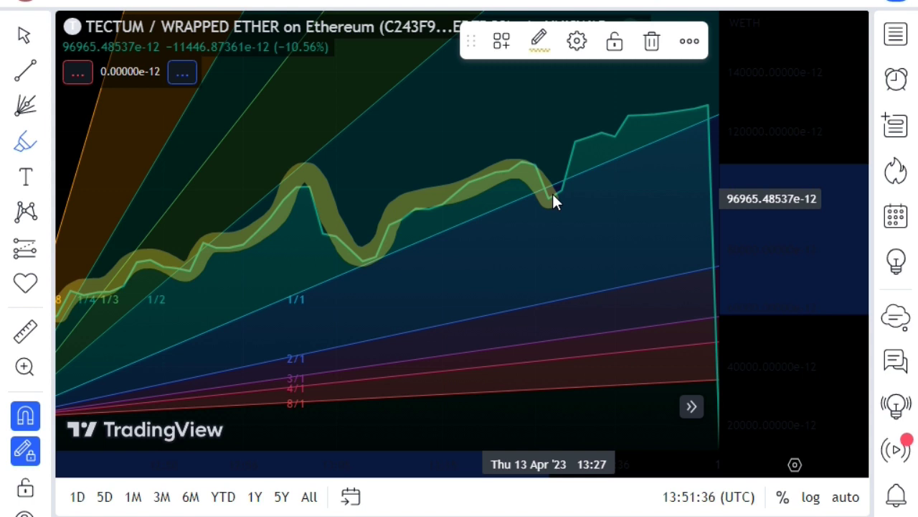
mouse_move(553, 193)
mouse_down()
mouse_move(567, 176)
mouse_move(568, 149)
mouse_move(613, 133)
mouse_move(624, 109)
mouse_move(674, 106)
mouse_move(704, 107)
mouse_move(717, 189)
mouse_up()
drag(717, 245, 715, 408)
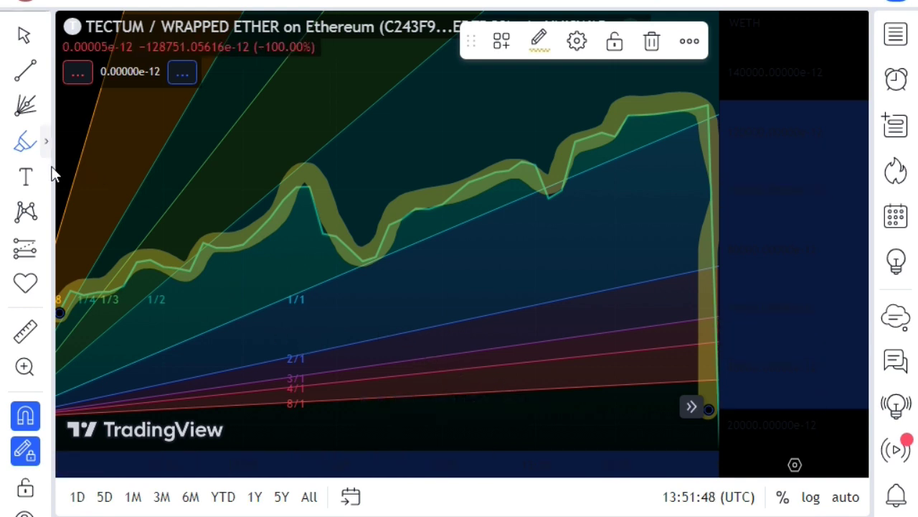
click(40, 288)
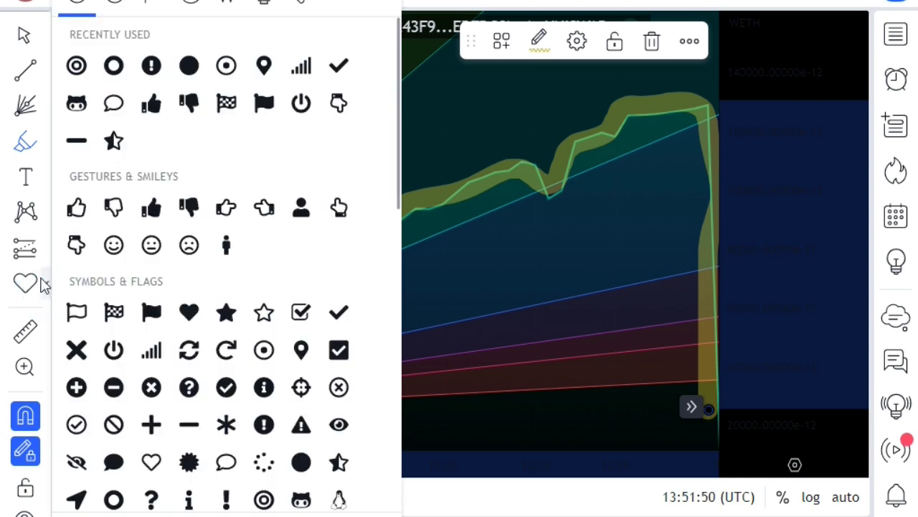
Step: Place orange circle icons at the line's start, early points, the local peak, trough and following rise
click(193, 64)
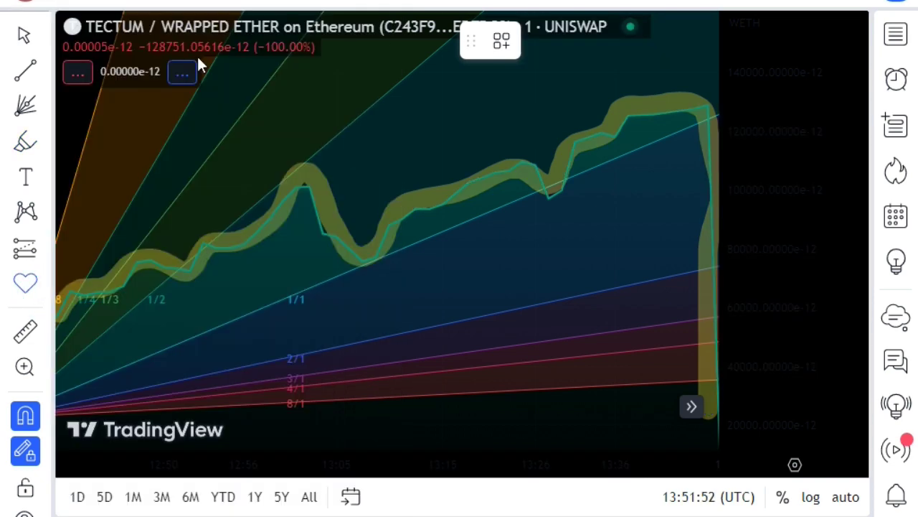
click(68, 292)
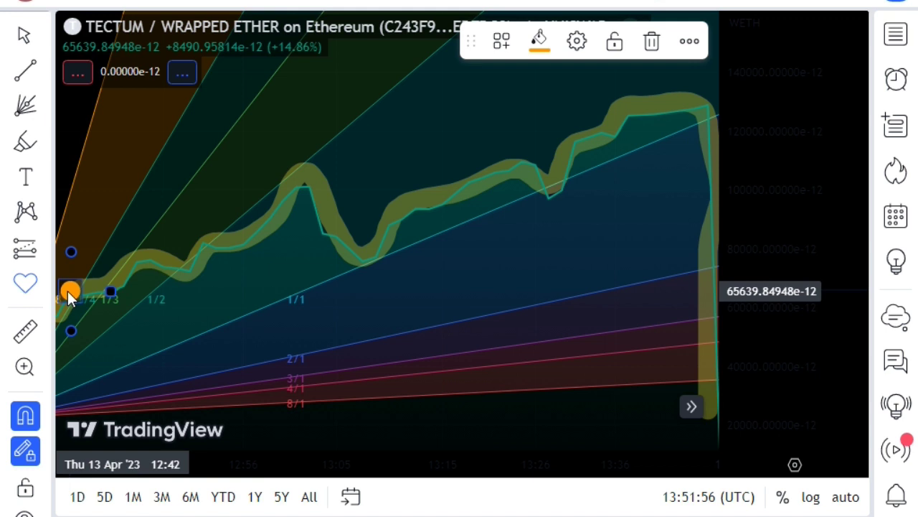
click(140, 261)
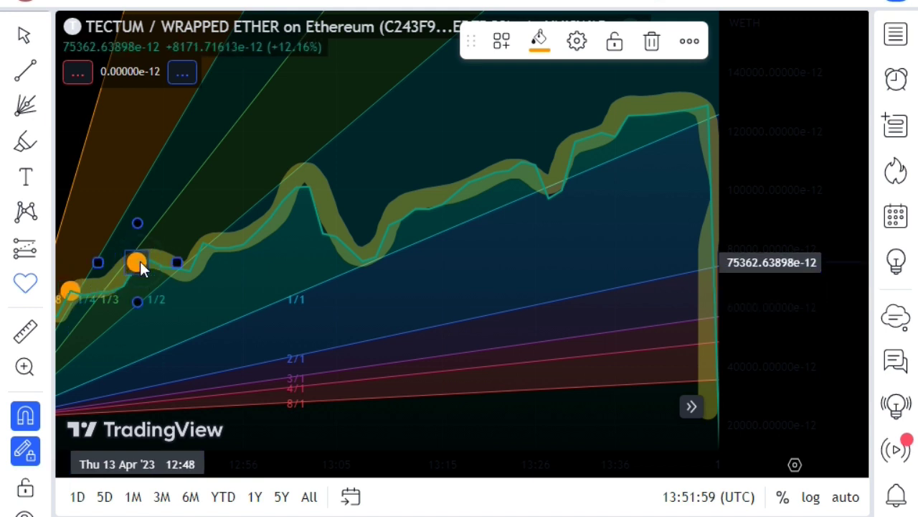
click(191, 270)
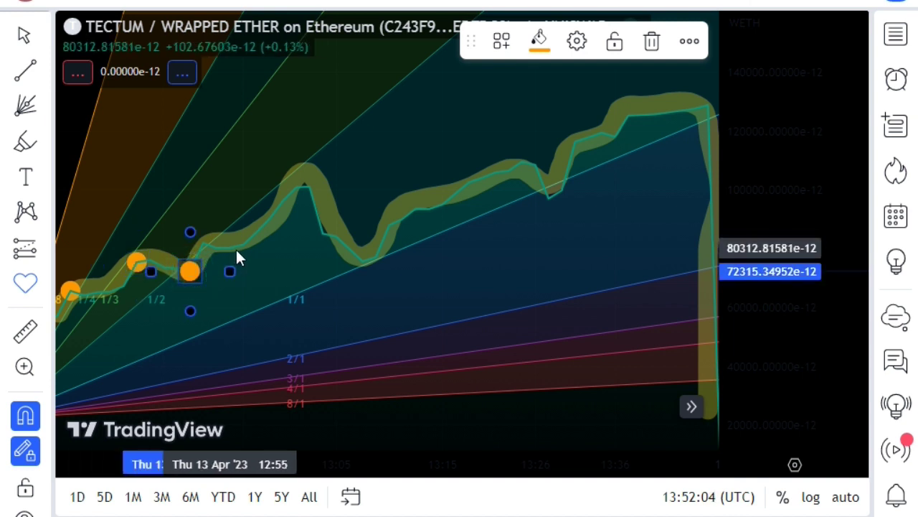
click(296, 188)
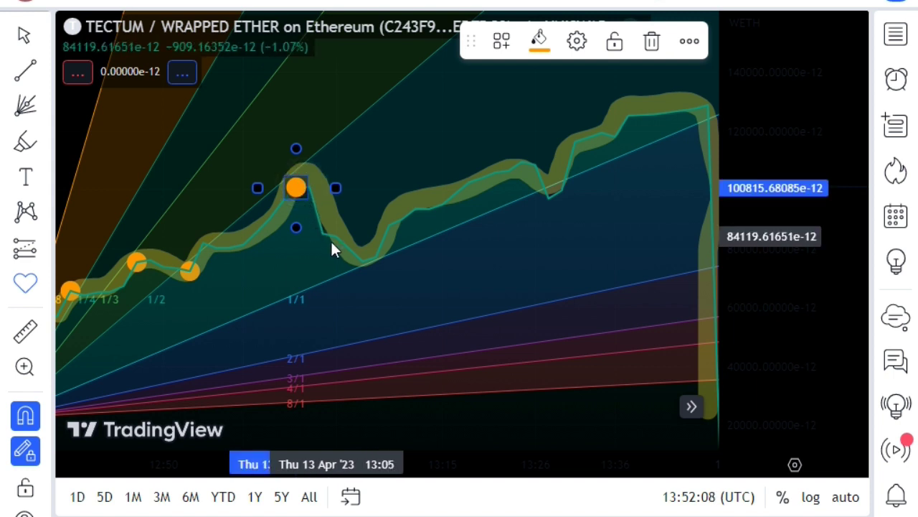
click(377, 257)
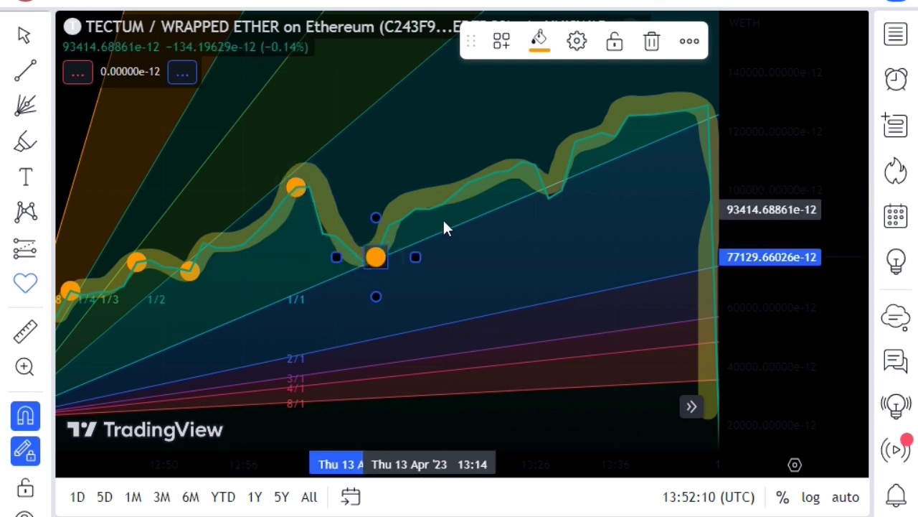
click(424, 204)
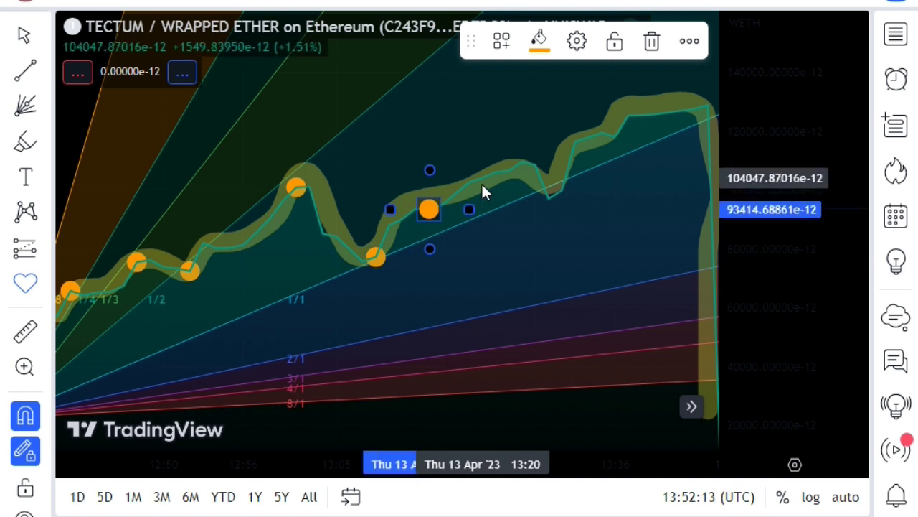
Step: Add orange circles on the later rises, last high, the sharp final drop, and two on the early rise
click(524, 164)
click(559, 189)
click(574, 138)
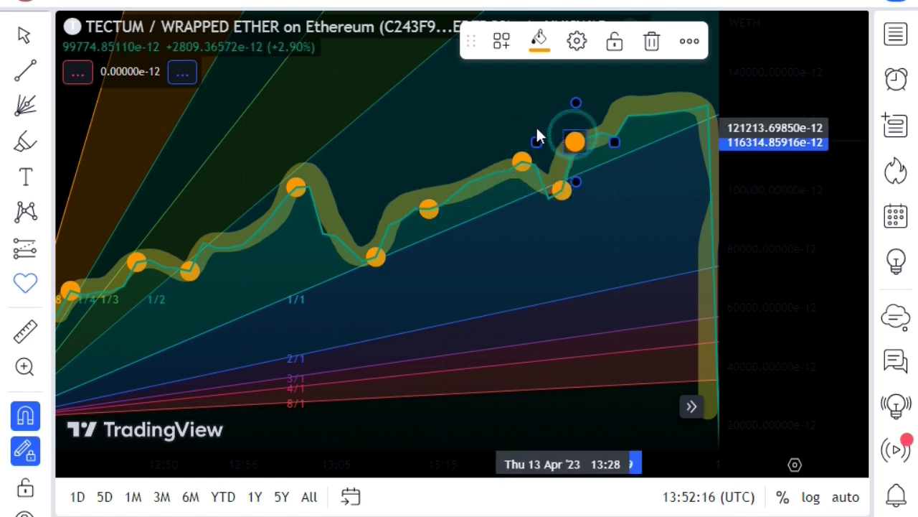
click(629, 115)
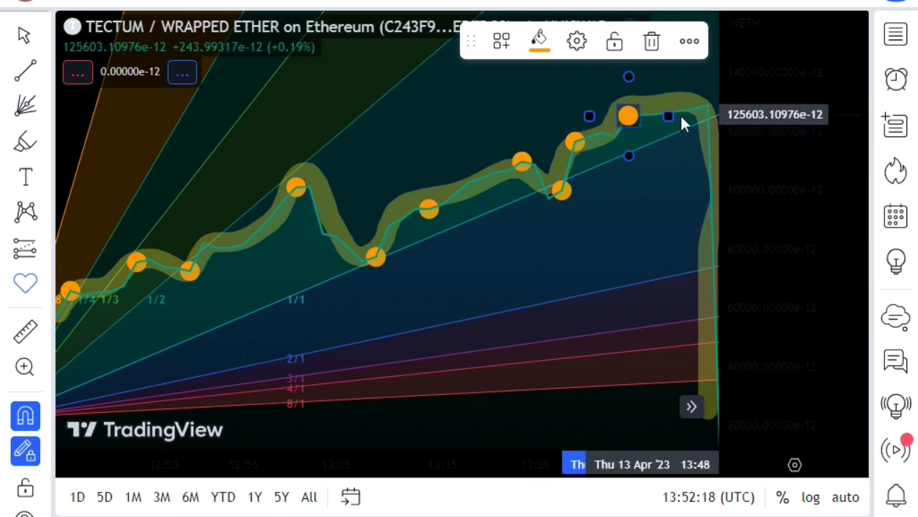
click(696, 108)
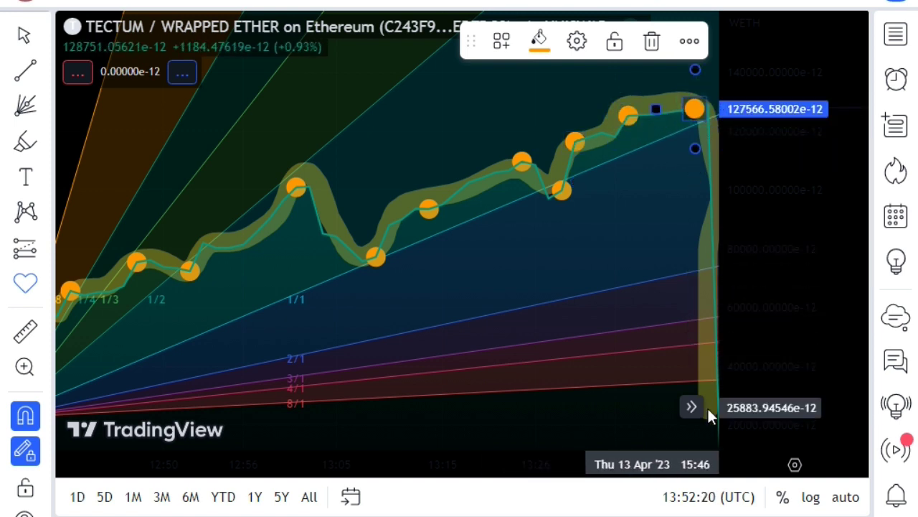
click(707, 343)
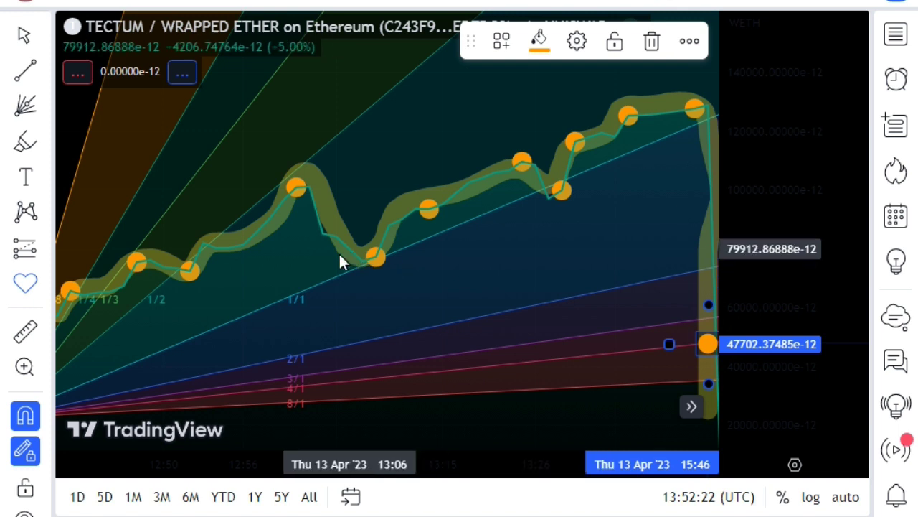
click(119, 290)
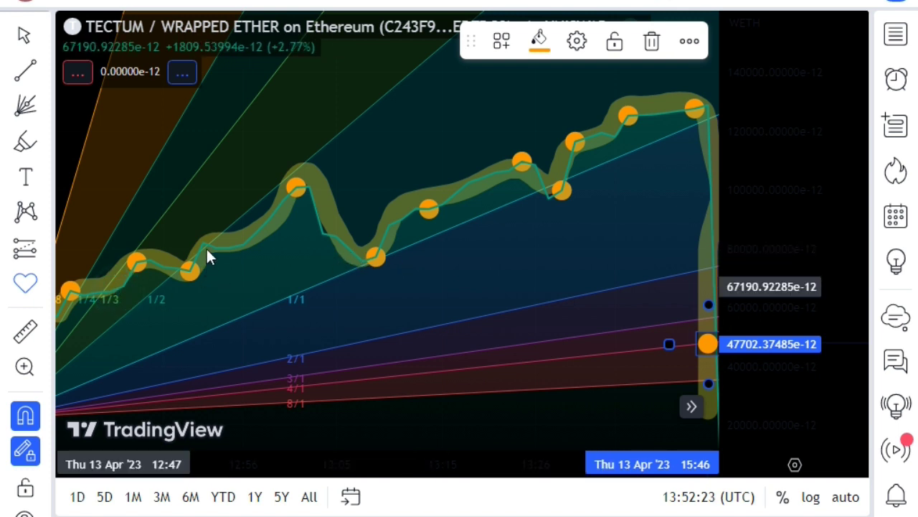
click(205, 245)
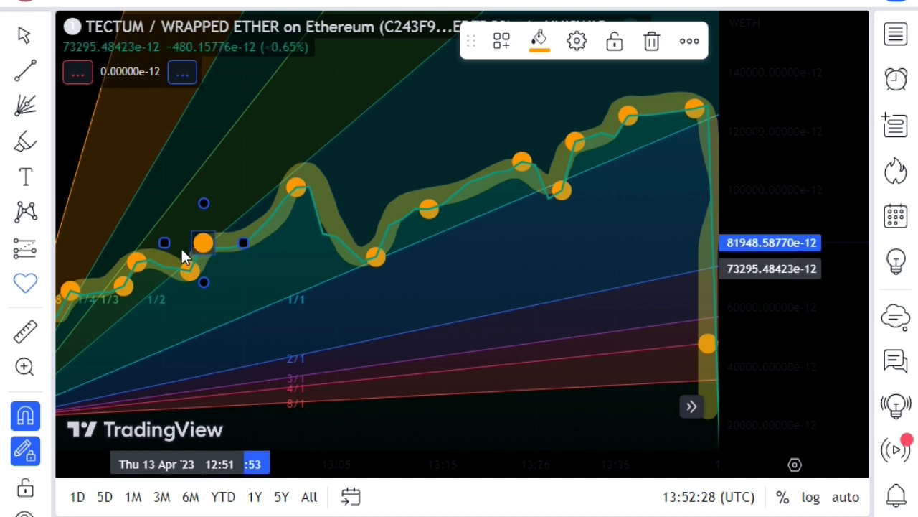
scroll(36, 323, down, 2)
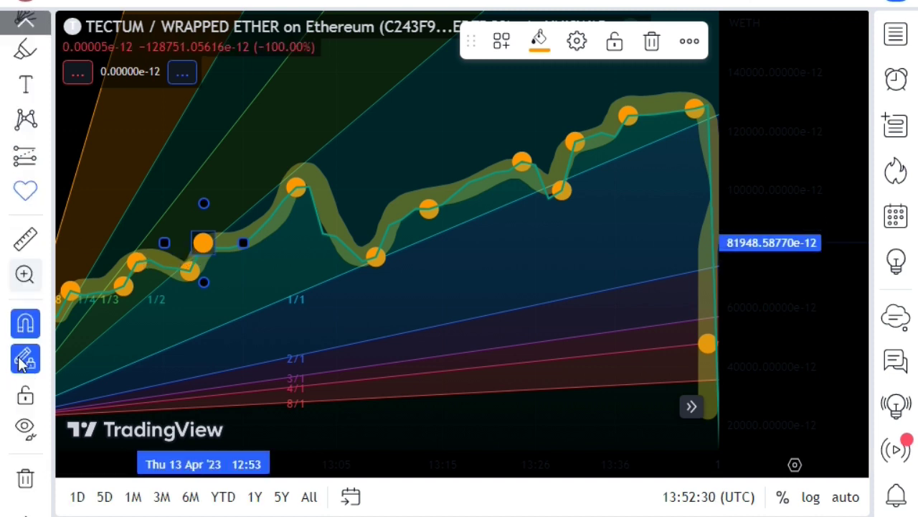
Step: Remove all 16 drawings, then pan the chart between earlier data and the later sharp drop
click(45, 479)
click(93, 473)
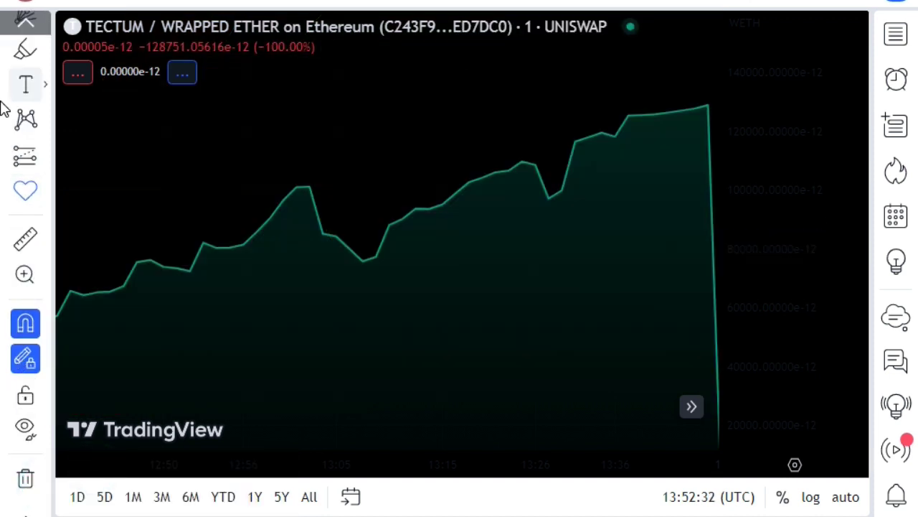
drag(251, 213, 378, 207)
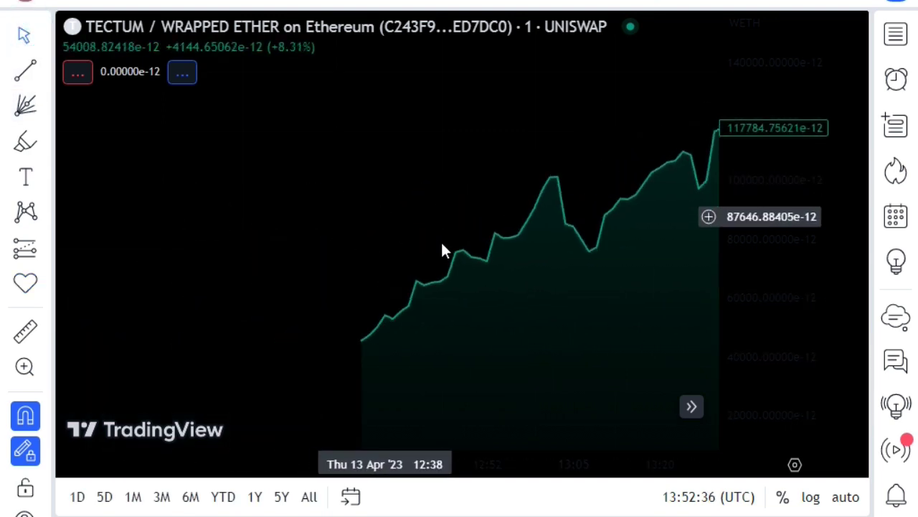
drag(452, 242, 254, 184)
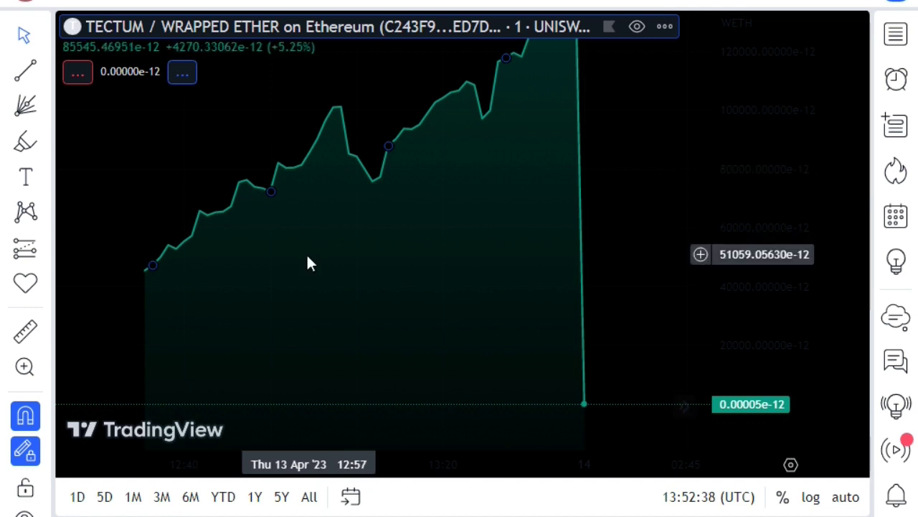
drag(313, 213, 500, 297)
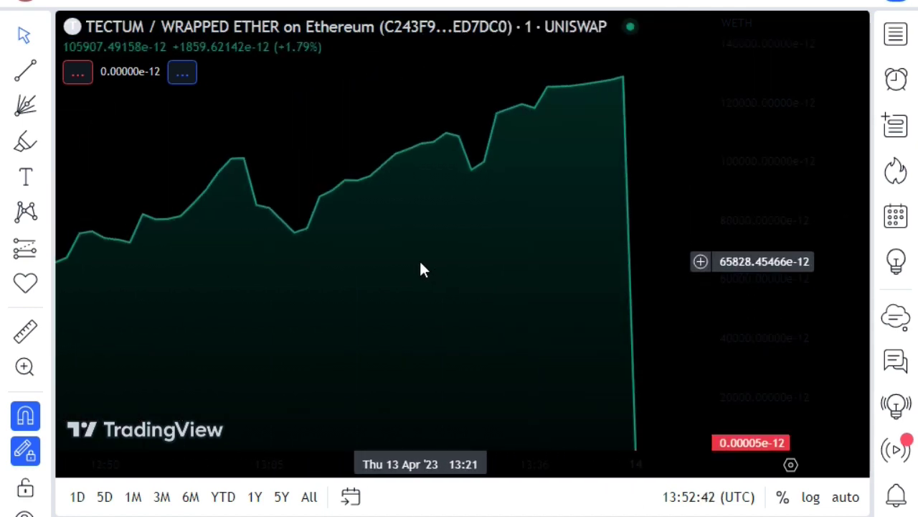
scroll(422, 269, down, 1)
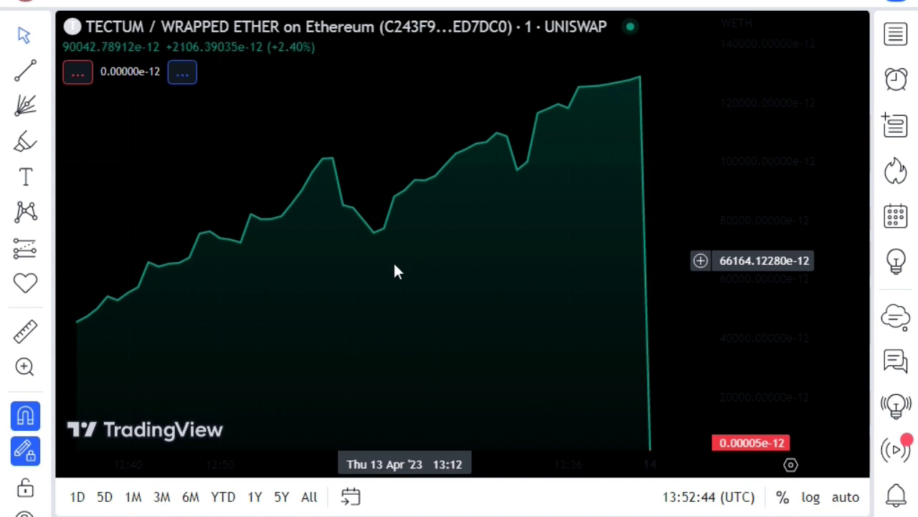
mouse_move(364, 272)
mouse_down()
mouse_move(431, 252)
mouse_move(440, 258)
mouse_up()
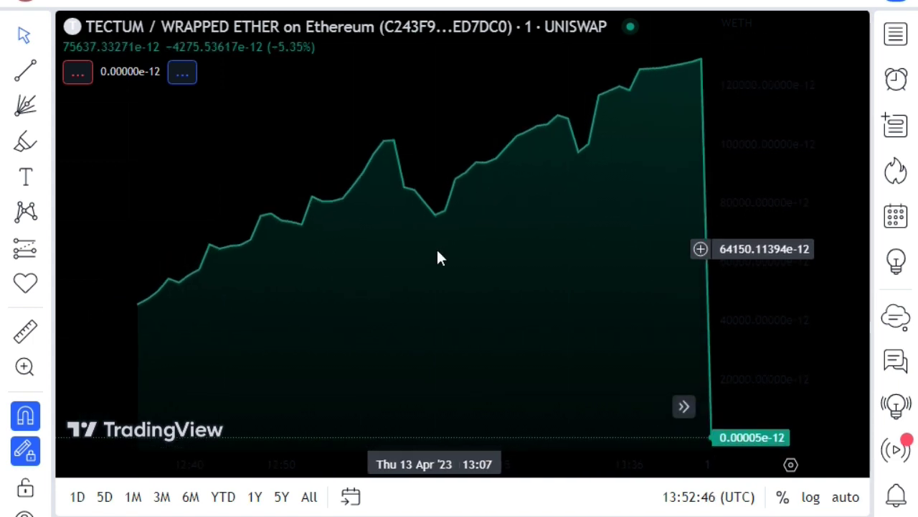
Step: Zoom the bare TECTUM/WETH chart in and out to review the price line
scroll(406, 256, up, 3)
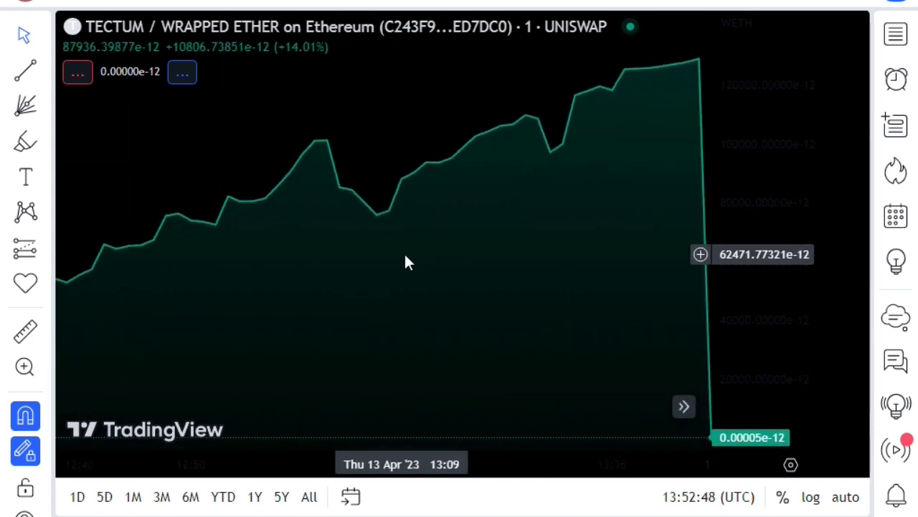
scroll(406, 255, up, 4)
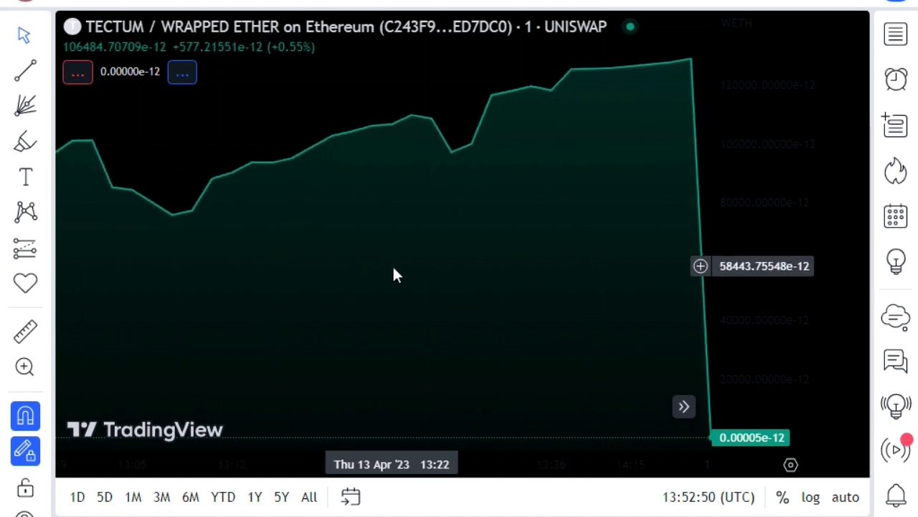
scroll(391, 276, up, 2)
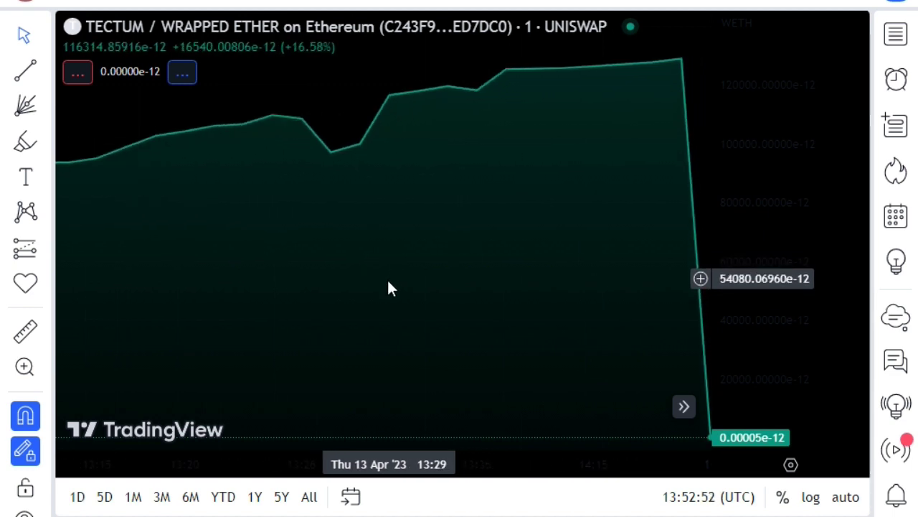
scroll(387, 284, down, 4)
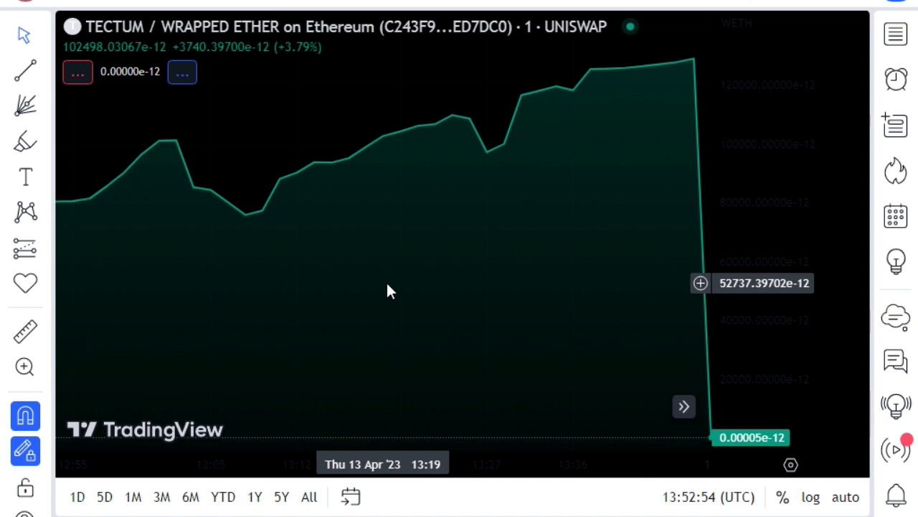
scroll(386, 285, down, 3)
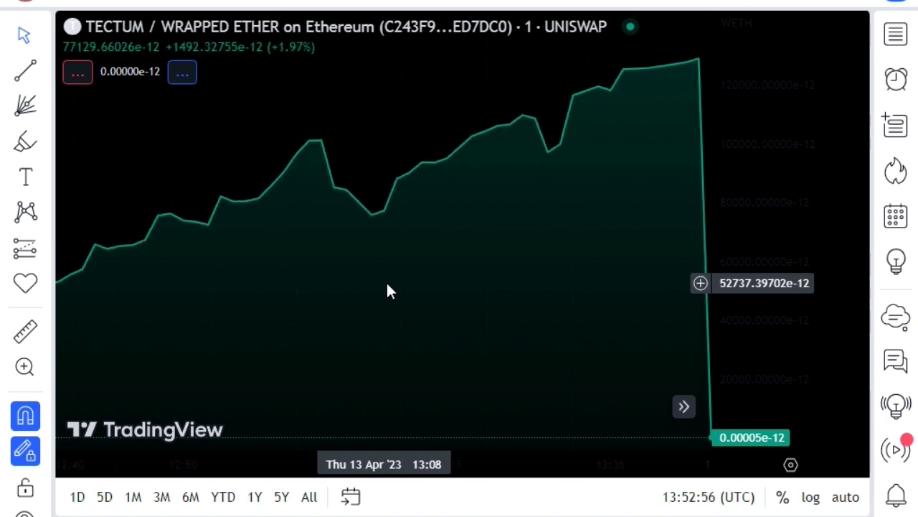
scroll(386, 290, down, 1)
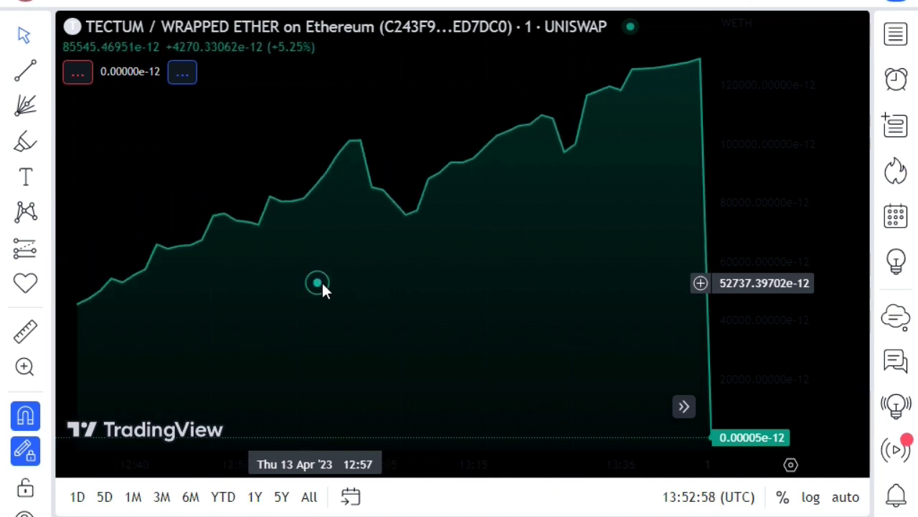
scroll(430, 279, down, 4)
scroll(441, 285, down, 1)
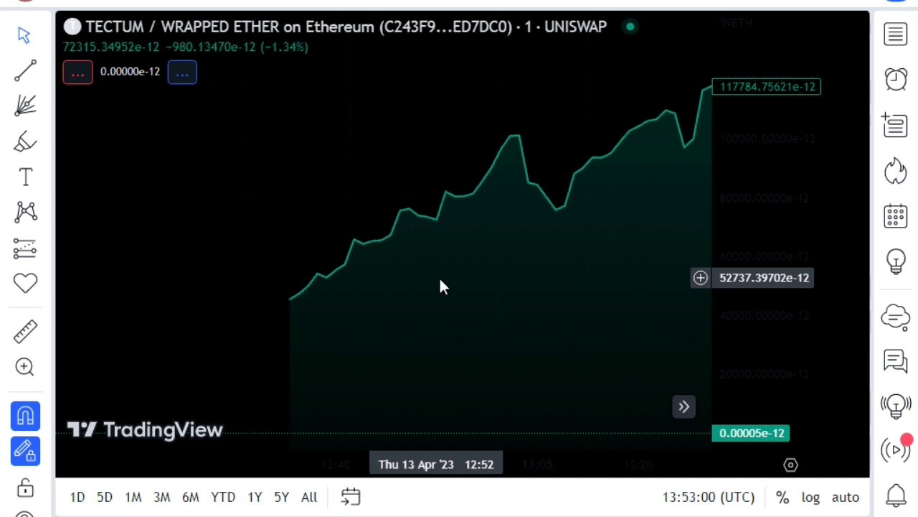
scroll(435, 287, up, 4)
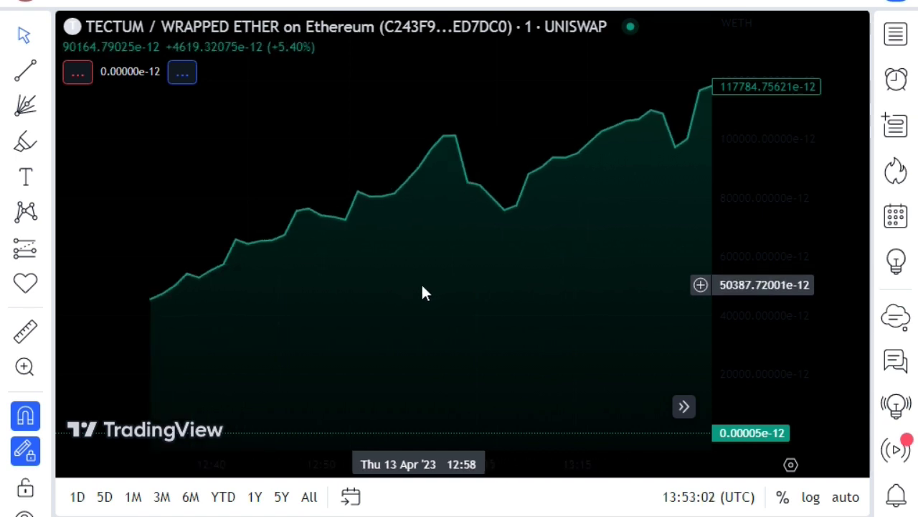
scroll(421, 283, up, 3)
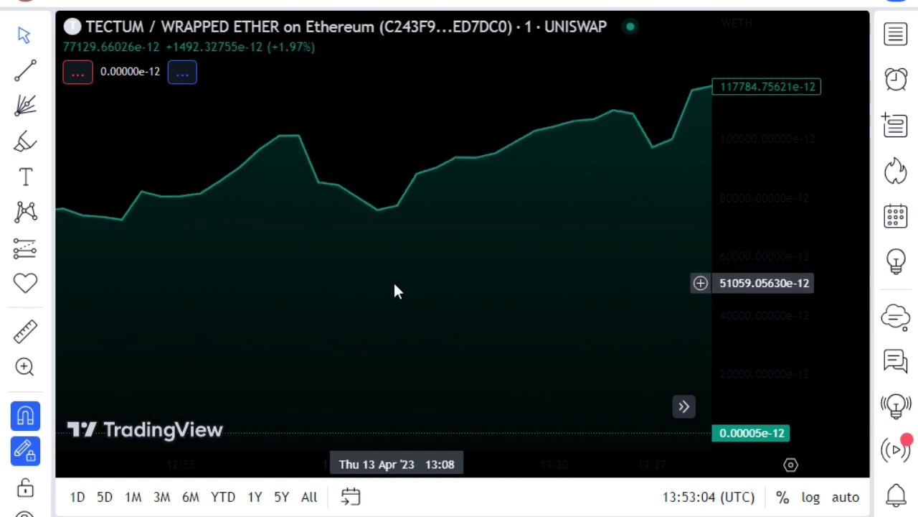
scroll(393, 283, down, 3)
scroll(391, 295, down, 1)
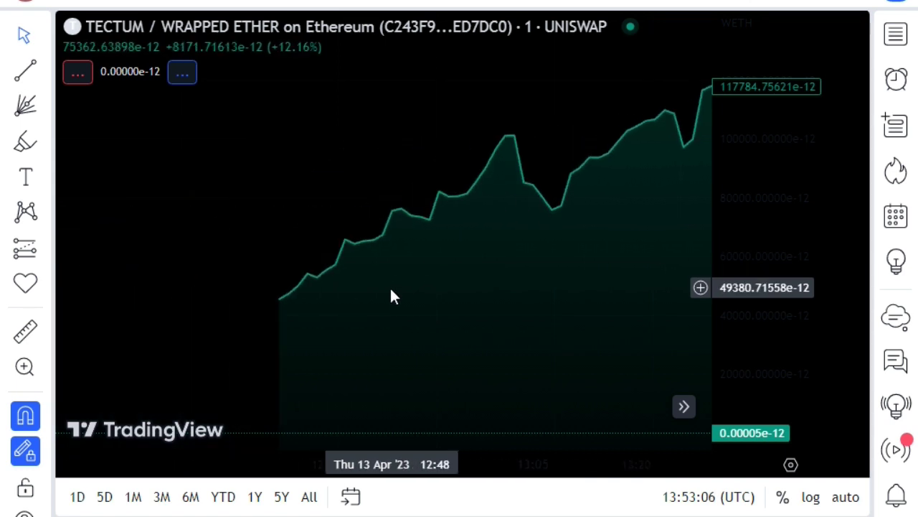
scroll(391, 295, down, 1)
scroll(391, 291, down, 1)
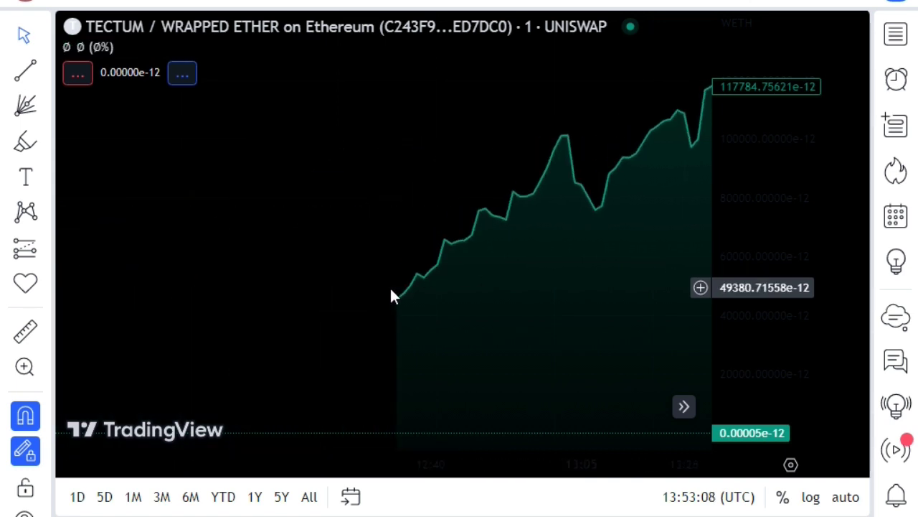
scroll(457, 293, down, 1)
scroll(557, 281, up, 1)
mouse_move(556, 280)
mouse_down()
mouse_move(225, 280)
mouse_move(574, 319)
mouse_up()
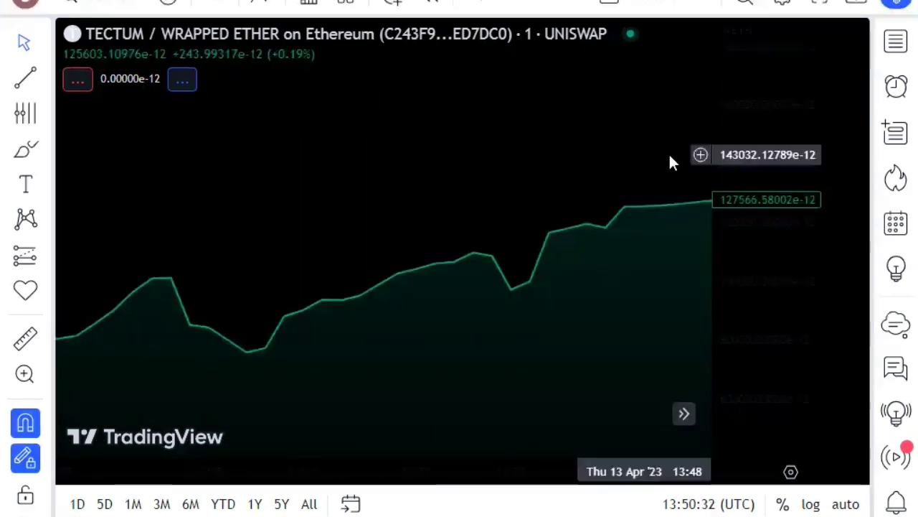
click(579, 261)
mouse_move(327, 192)
mouse_down()
mouse_move(332, 315)
mouse_move(383, 190)
mouse_up()
scroll(572, 175, up, 5)
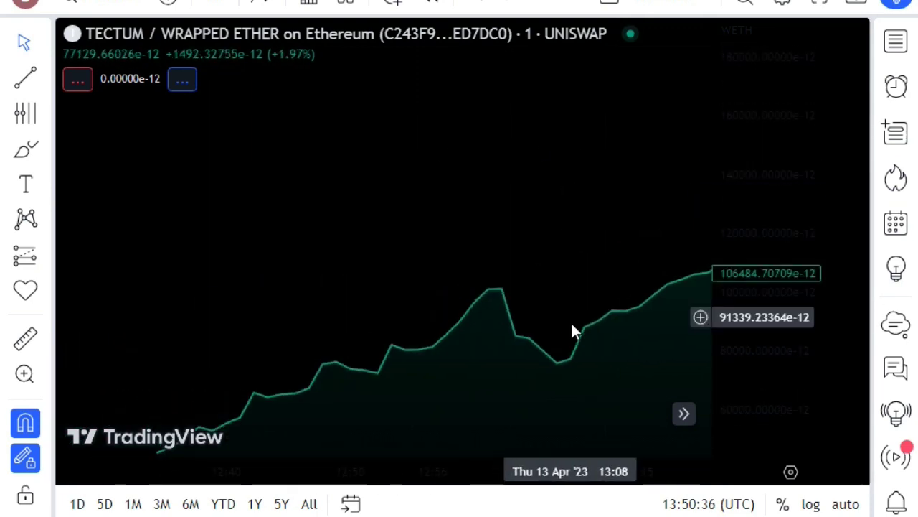
scroll(567, 139, down, 8)
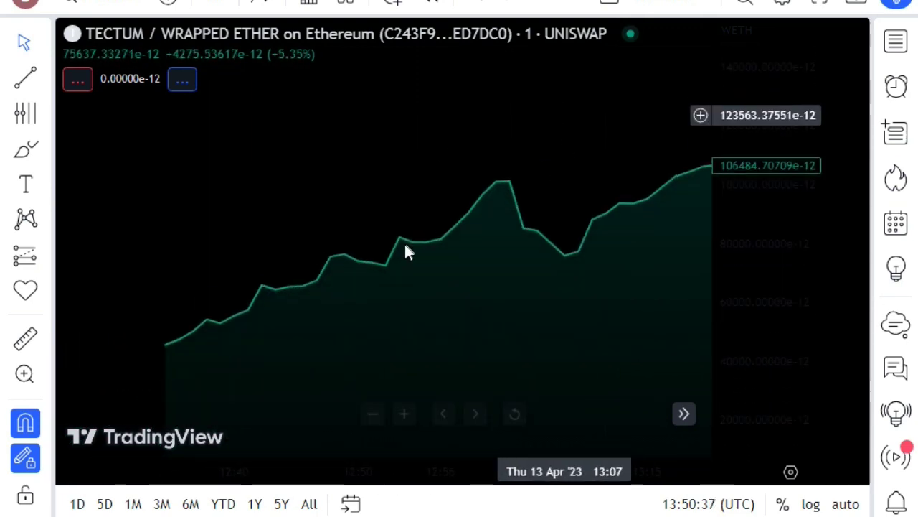